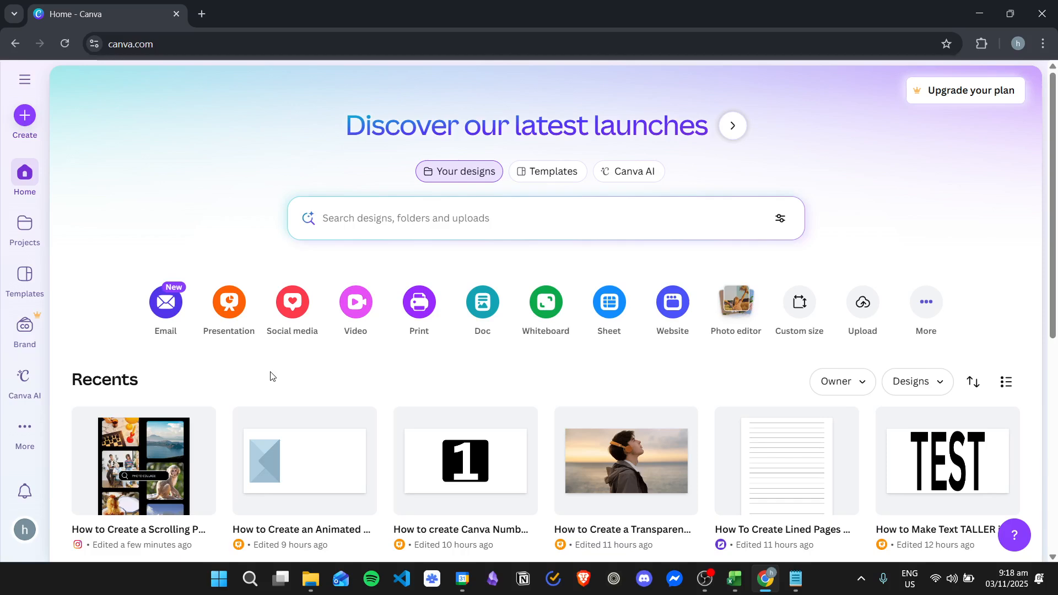
# Create a blank presentation and add a heading text box to the slide.
pyautogui.click(225, 310)
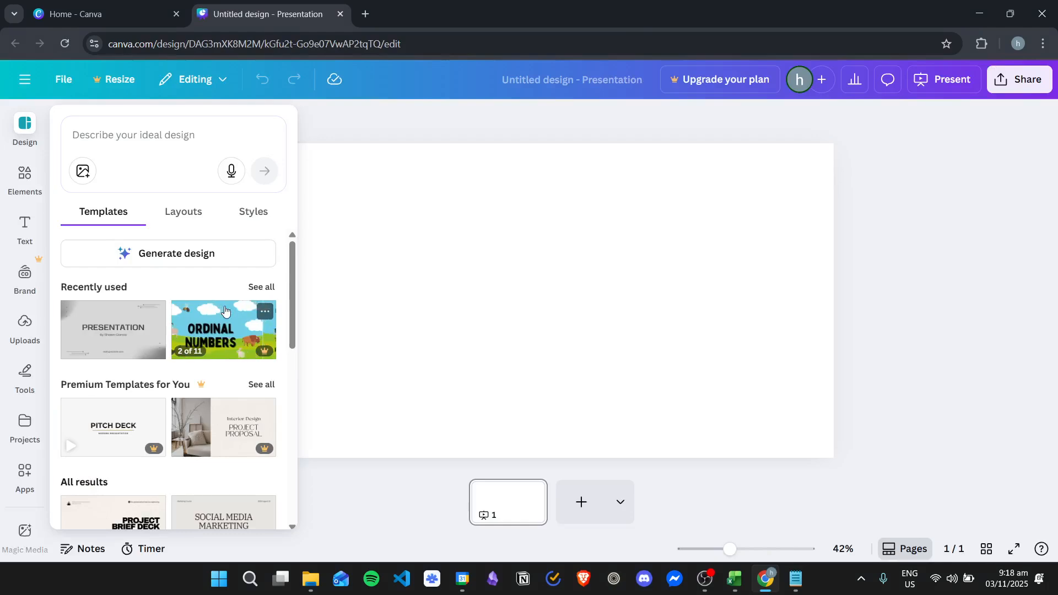
pyautogui.click(373, 302)
pyautogui.click(24, 225)
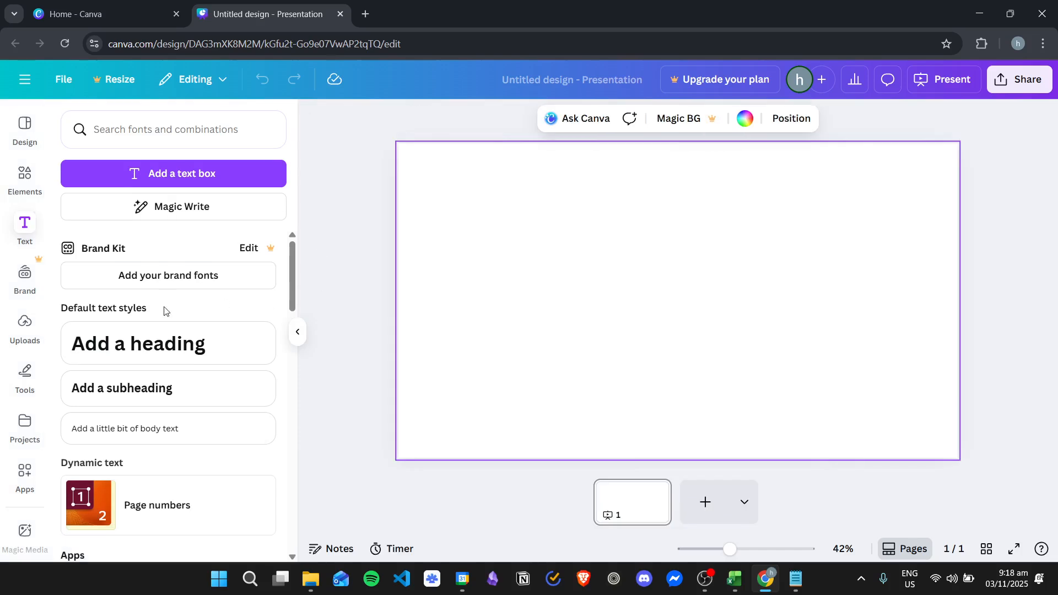
pyautogui.moveTo(299, 341); pyautogui.dragTo(621, 266)
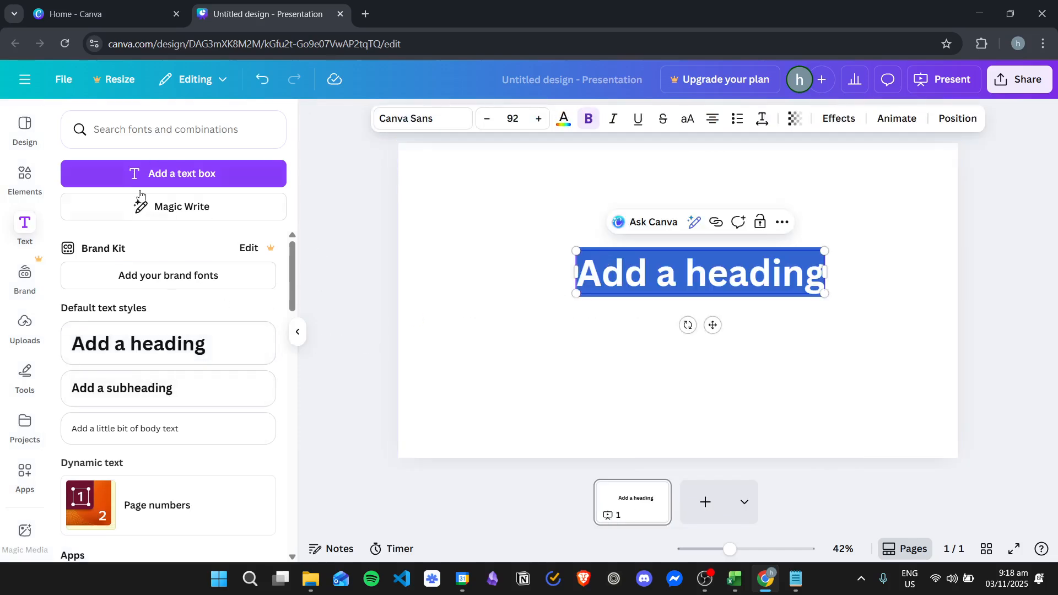
pyautogui.click(28, 233)
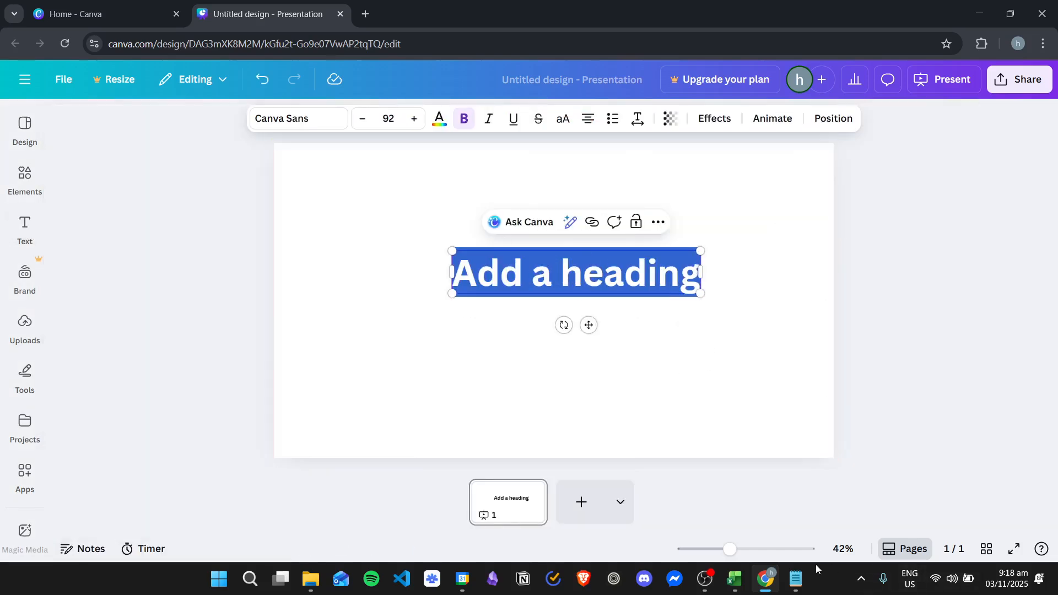
# Copy the full film credits list from the Notepad file and paste it over the heading text on the slide.
pyautogui.click(795, 579)
pyautogui.scroll(-4, 746, 201)
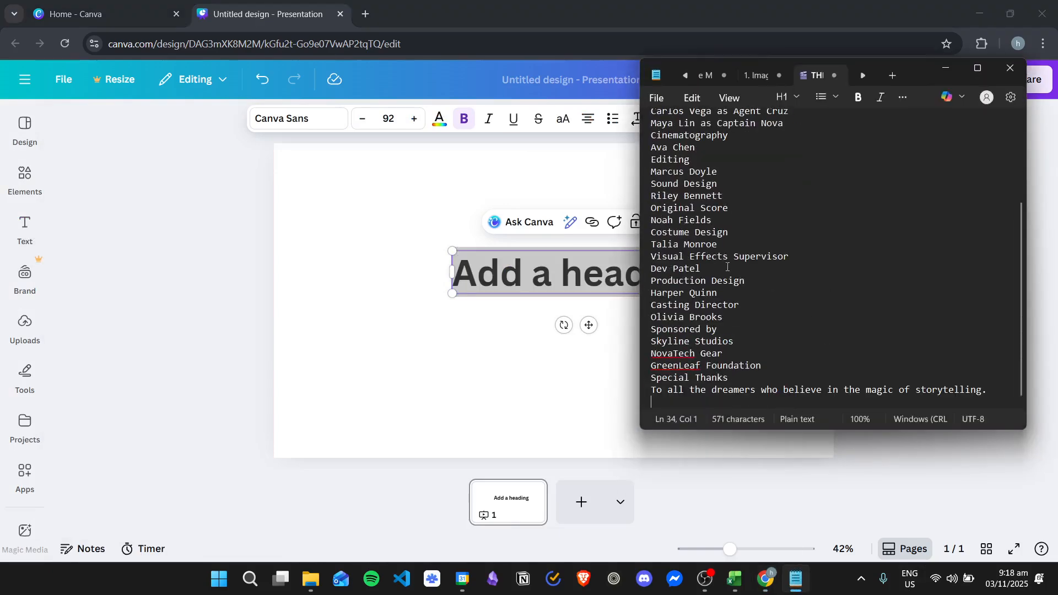
pyautogui.moveTo(987, 384); pyautogui.dragTo(610, 126)
pyautogui.rightClick(677, 164)
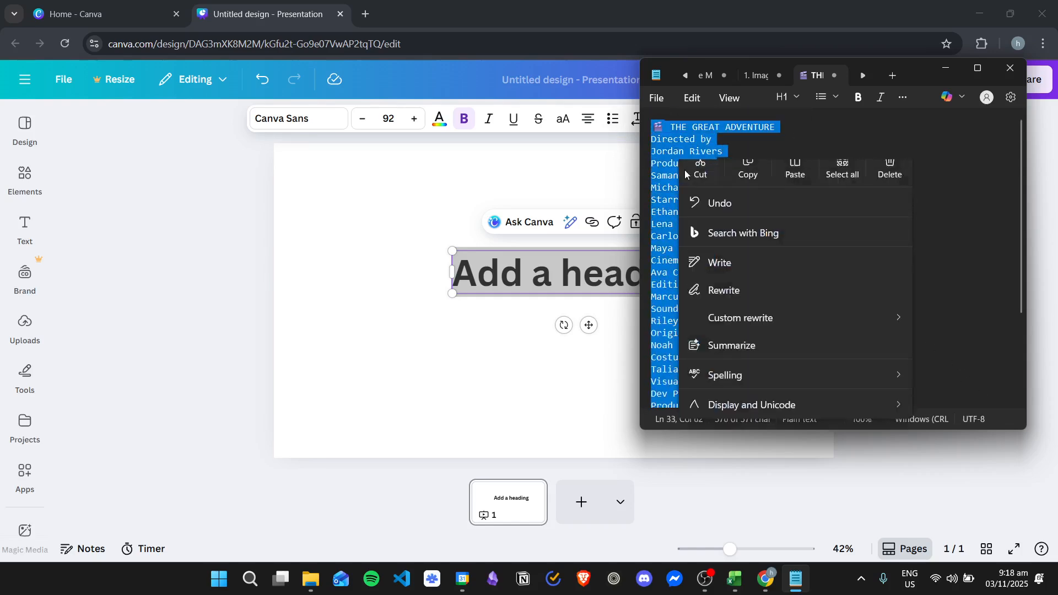
pyautogui.click(749, 188)
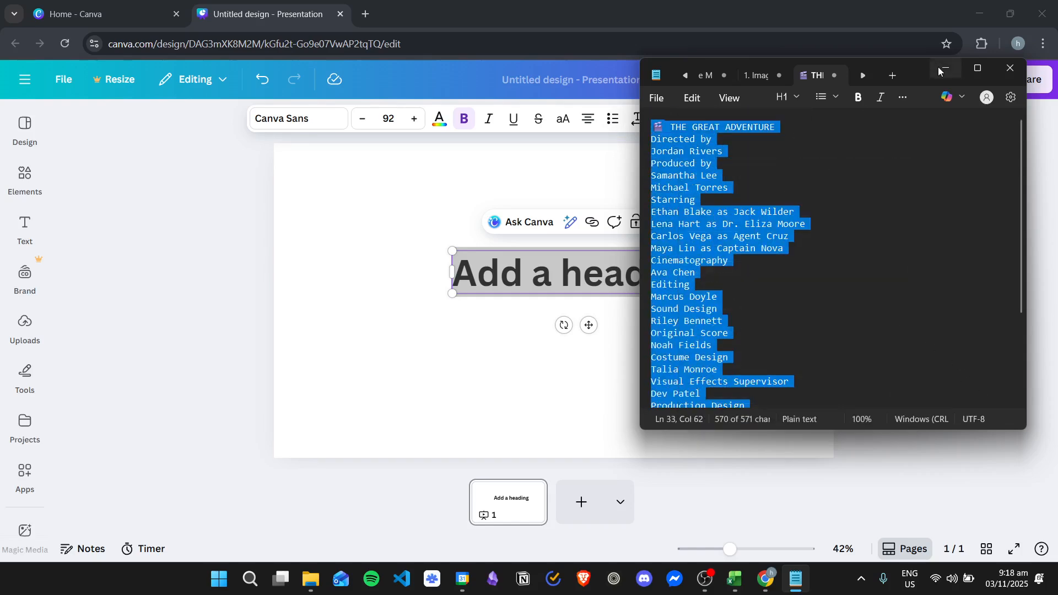
pyautogui.click(946, 68)
pyautogui.rightClick(602, 273)
pyautogui.click(644, 285)
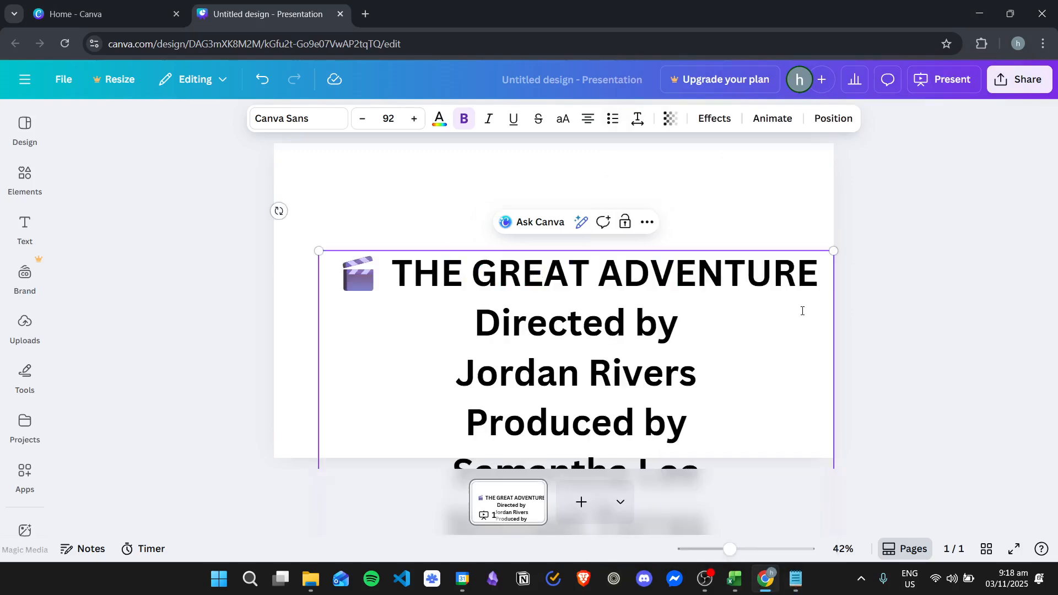
# Set the font size of the entire credits text to 28.
pyautogui.scroll(-4, 670, 321)
pyautogui.scroll(4, 670, 321)
pyautogui.scroll(-12, 672, 321)
pyautogui.scroll(-9, 678, 322)
pyautogui.scroll(16, 686, 317)
pyautogui.scroll(6, 689, 316)
pyautogui.hotkey('ctrl', 'a')
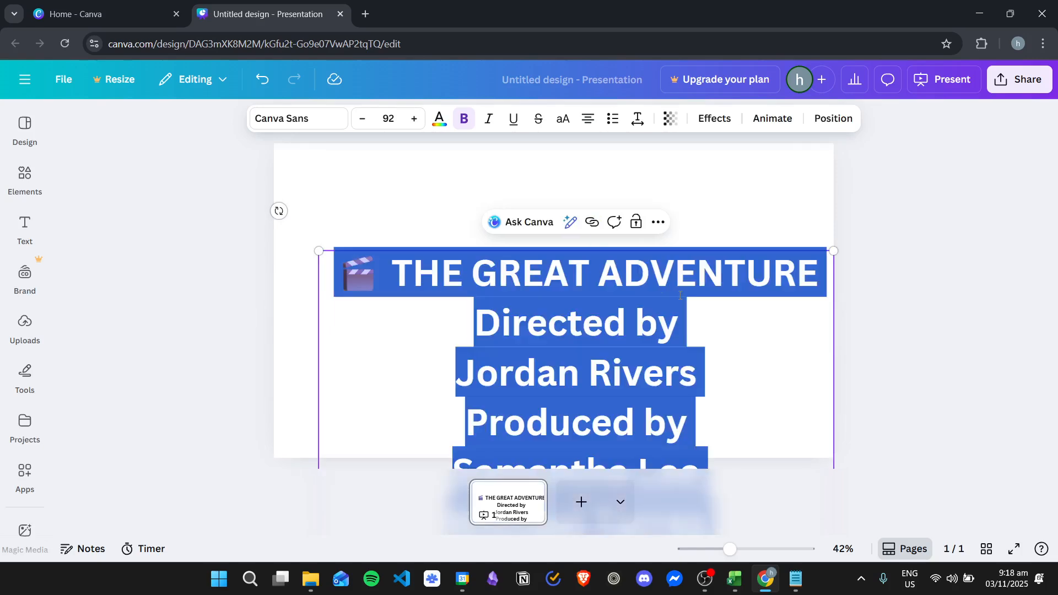
pyautogui.click(389, 118)
pyautogui.scroll(-3, 405, 312)
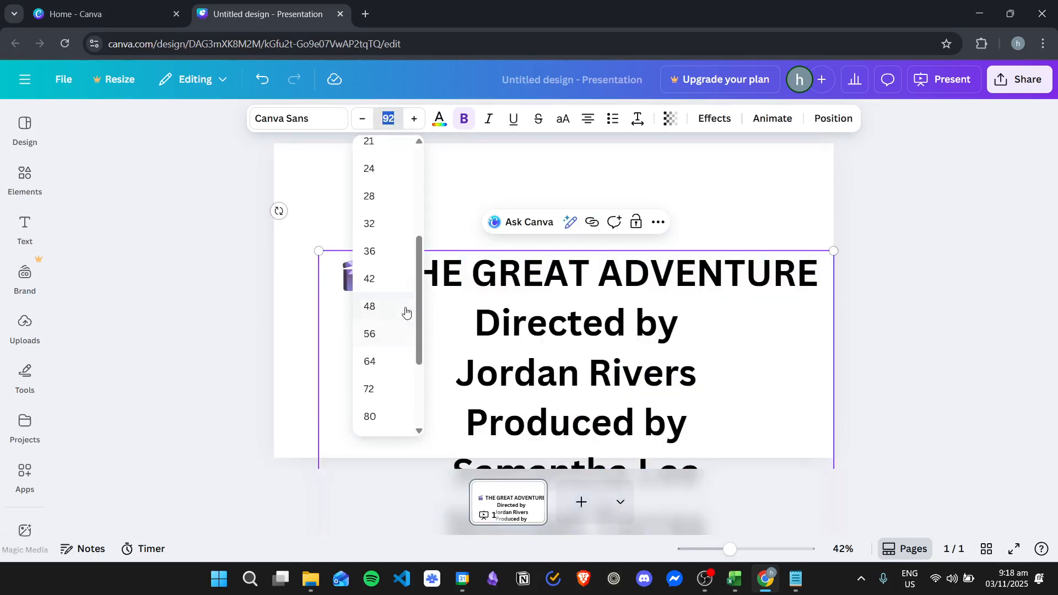
pyautogui.scroll(1, 381, 255)
pyautogui.click(371, 262)
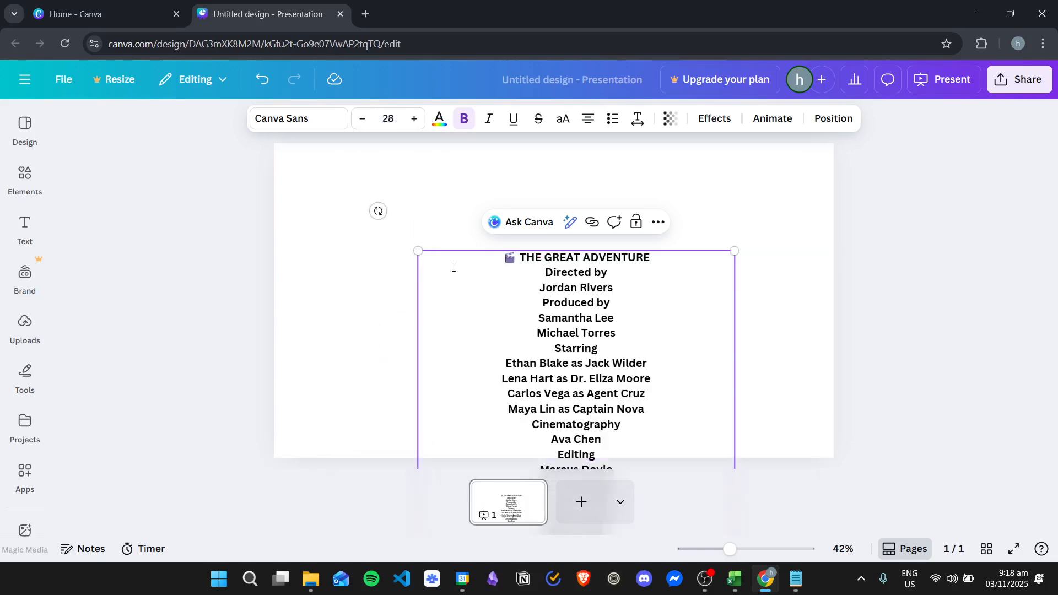
# Set the font size of the entire credits text to 18.
pyautogui.scroll(-4, 634, 256)
pyautogui.scroll(4, 634, 255)
pyautogui.click(389, 119)
pyautogui.scroll(3, 390, 262)
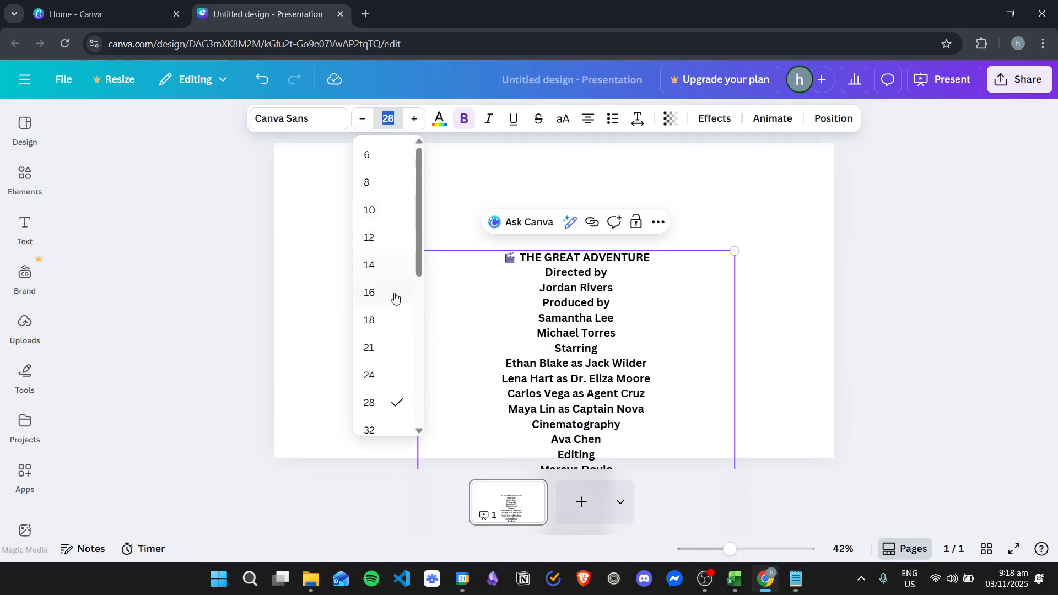
pyautogui.click(392, 320)
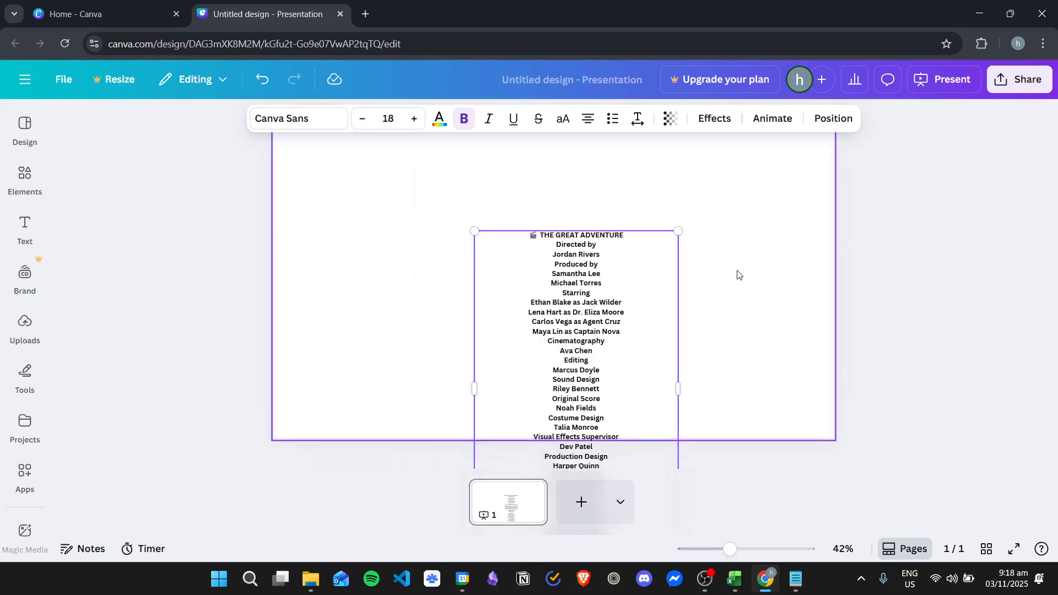
# Move the credits text box up near the slide's top edge and insert a blank line below the title THE GREAT ADVENTURE.
pyautogui.click(756, 307)
pyautogui.moveTo(650, 308); pyautogui.dragTo(642, 224)
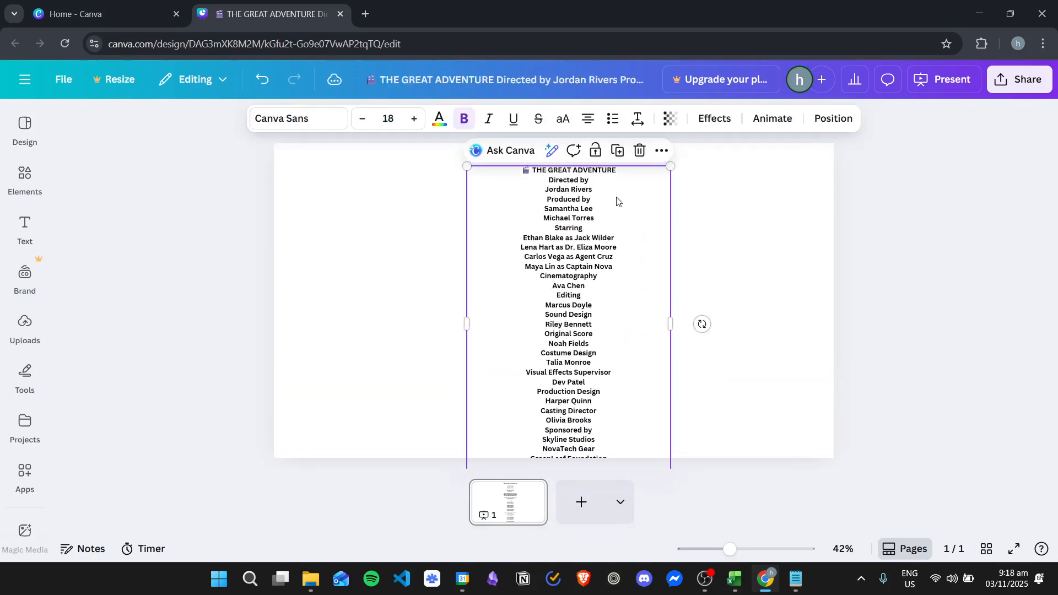
pyautogui.click(620, 169)
pyautogui.press('Return')
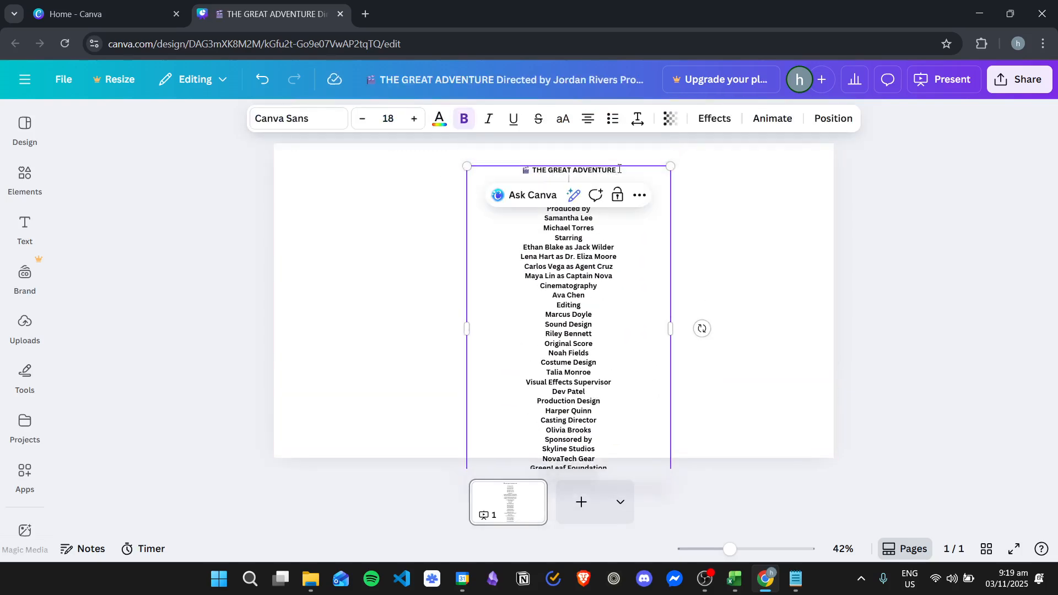
pyautogui.click(710, 184)
# Insert a blank line after each of the Directed by, Produced by and Starring sections of the credits.
pyautogui.click(625, 185)
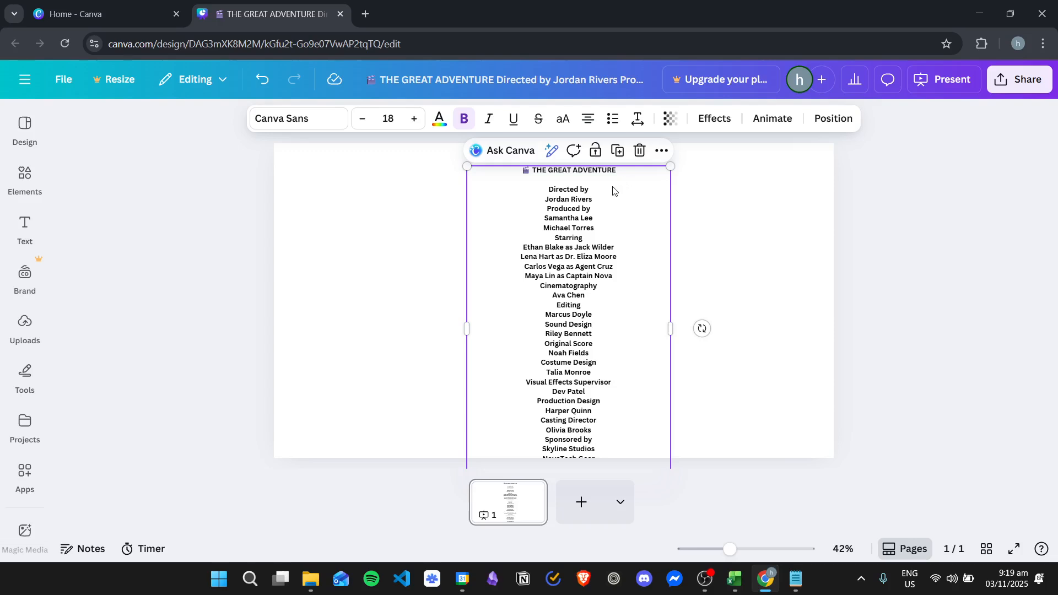
pyautogui.click(600, 199)
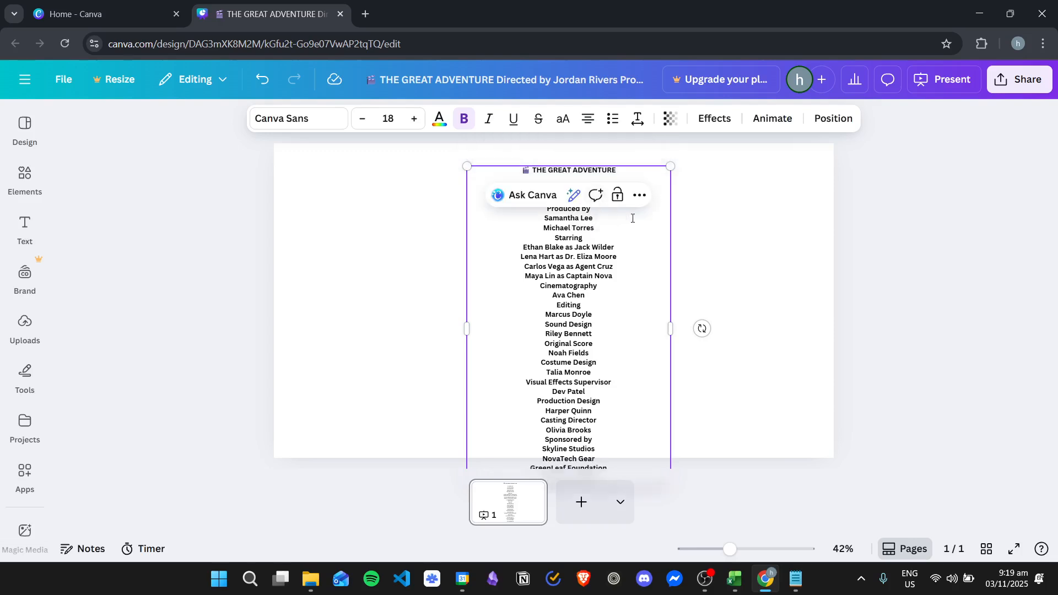
pyautogui.press('Return')
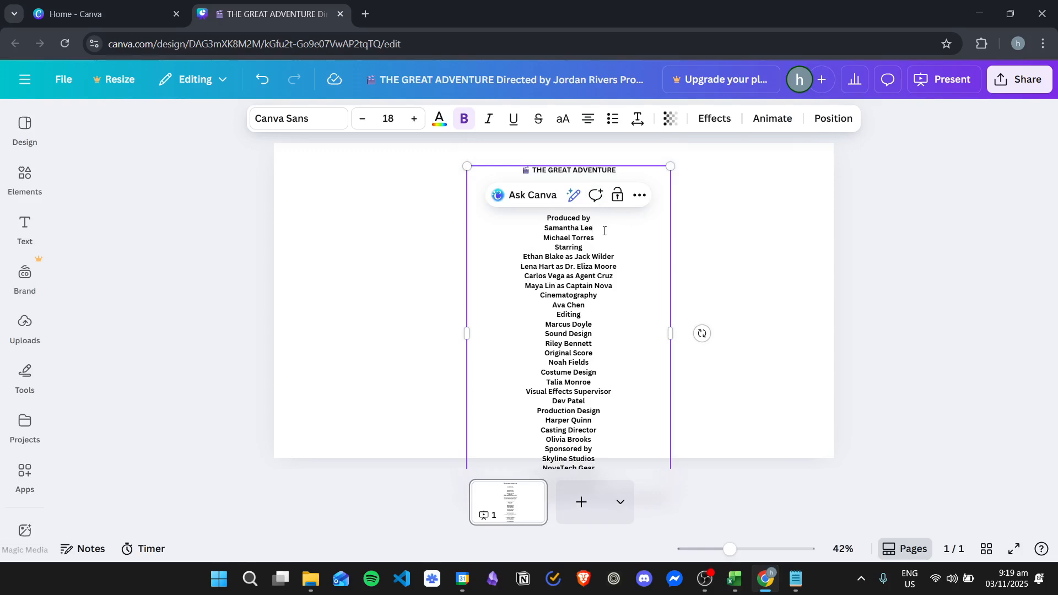
pyautogui.press('Return')
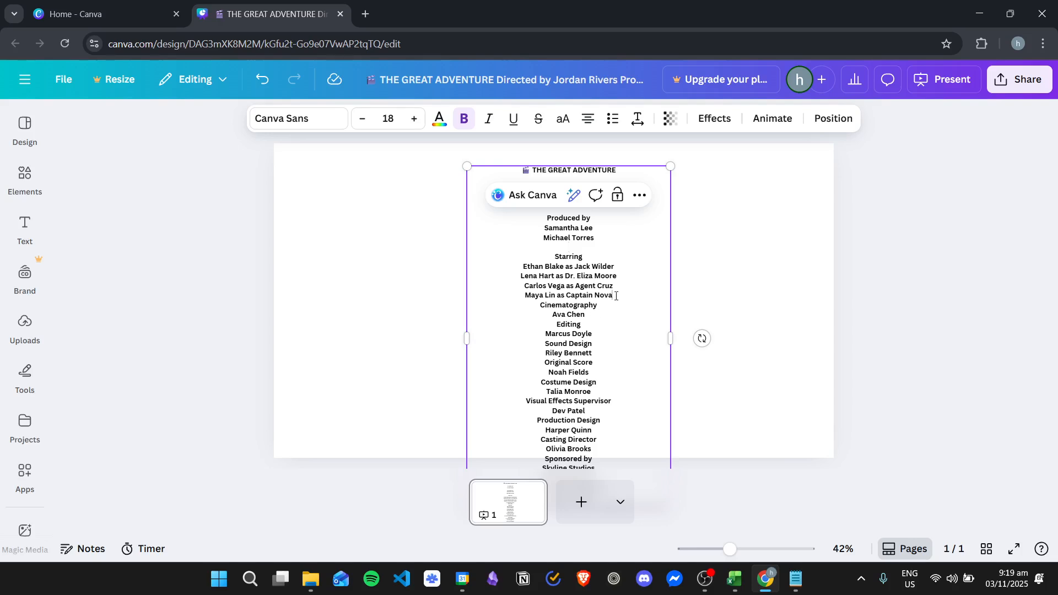
pyautogui.press('Return')
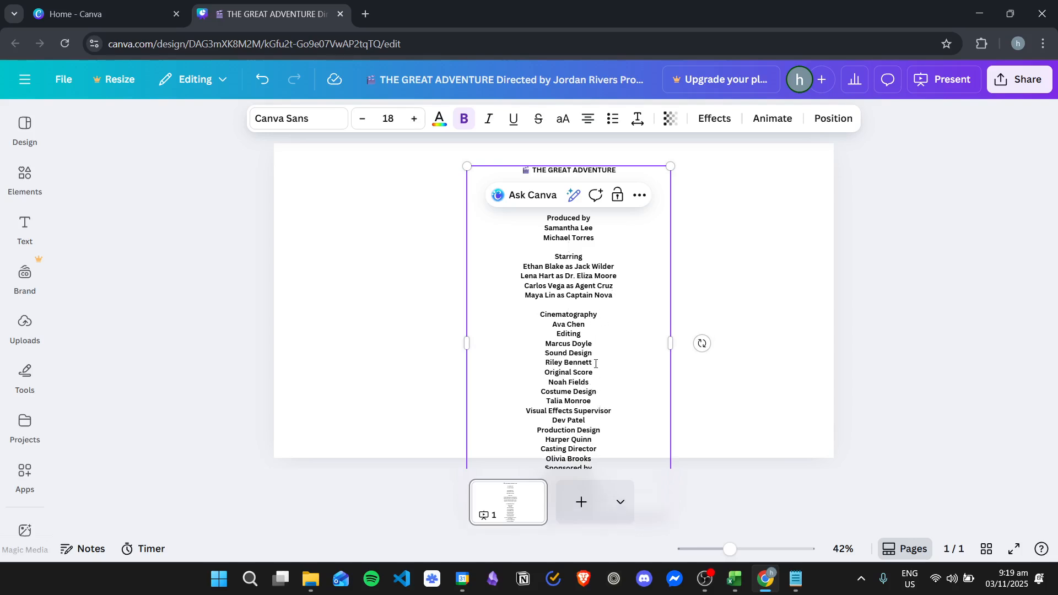
# Insert blank lines before the Original Score, Sound Design and Editing headings in the credits.
pyautogui.press('Return')
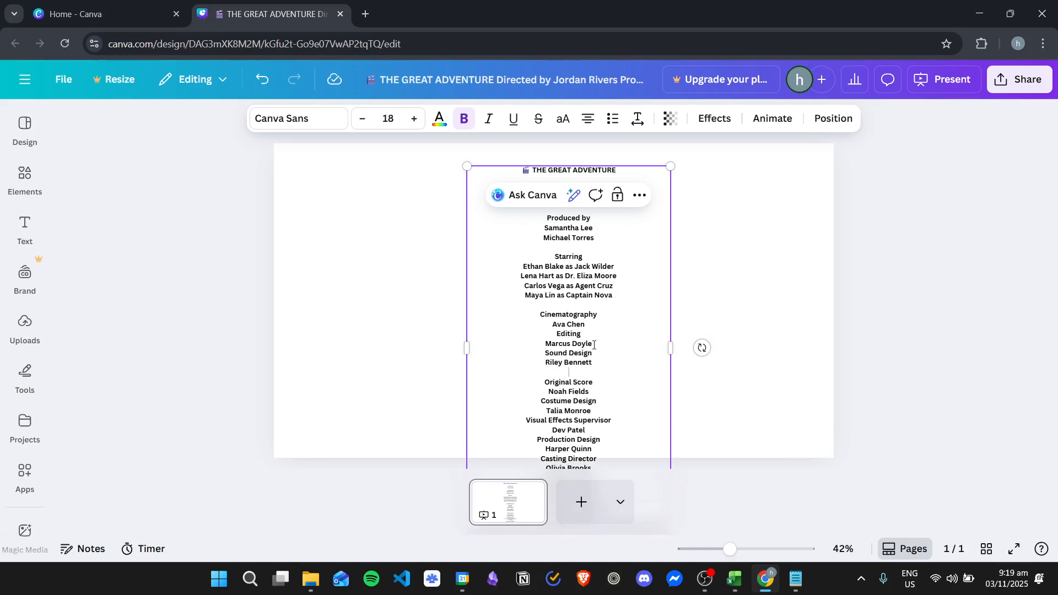
pyautogui.press('Return')
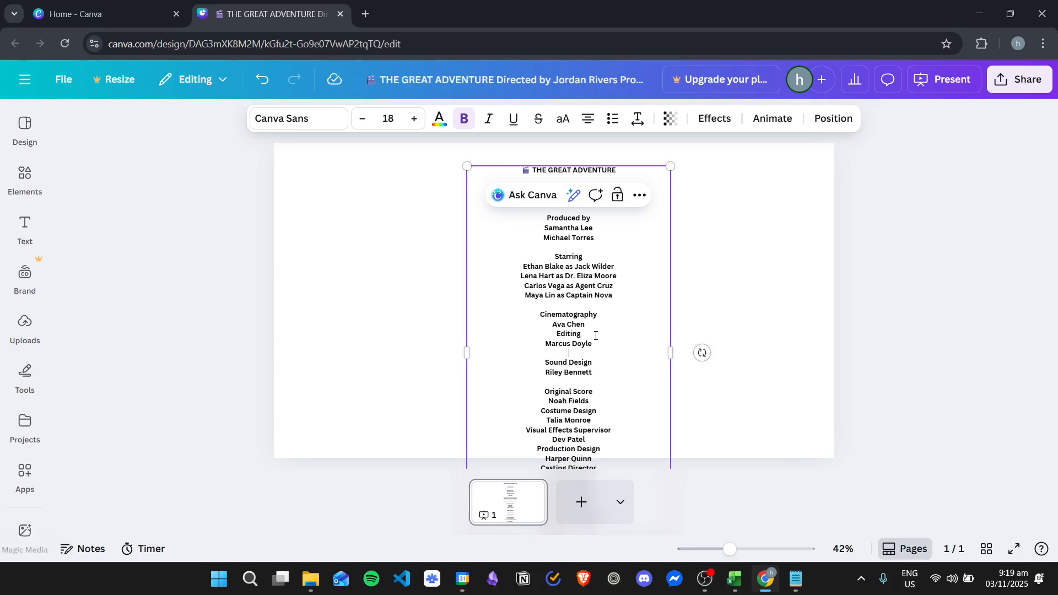
pyautogui.click(586, 325)
pyautogui.press('Return')
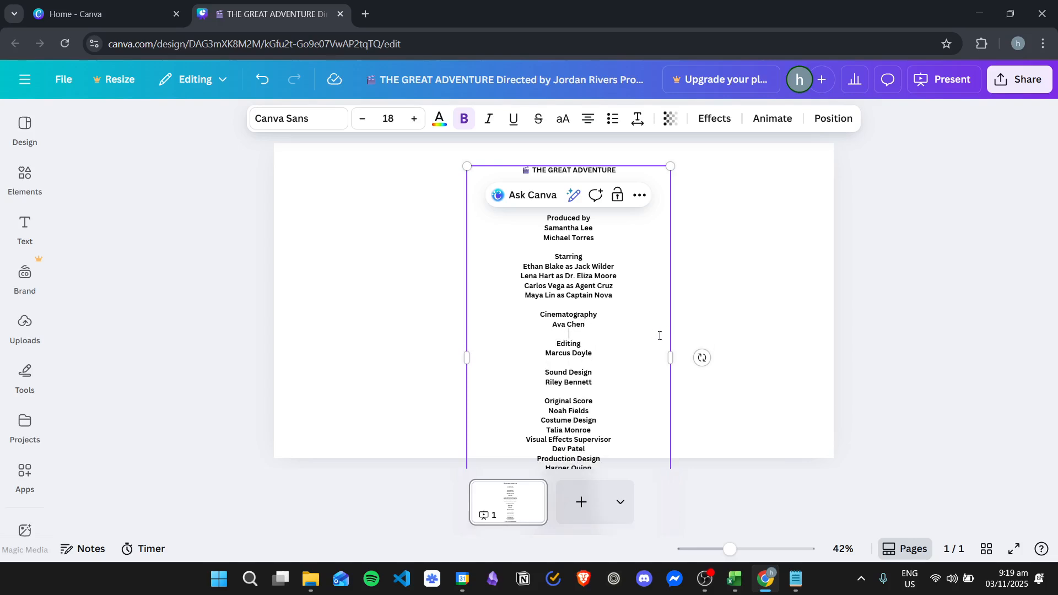
# Insert blank lines before the Costume Design, Visual Effects Supervisor and Production Design headings in the credits.
pyautogui.scroll(-1, 608, 364)
pyautogui.click(603, 381)
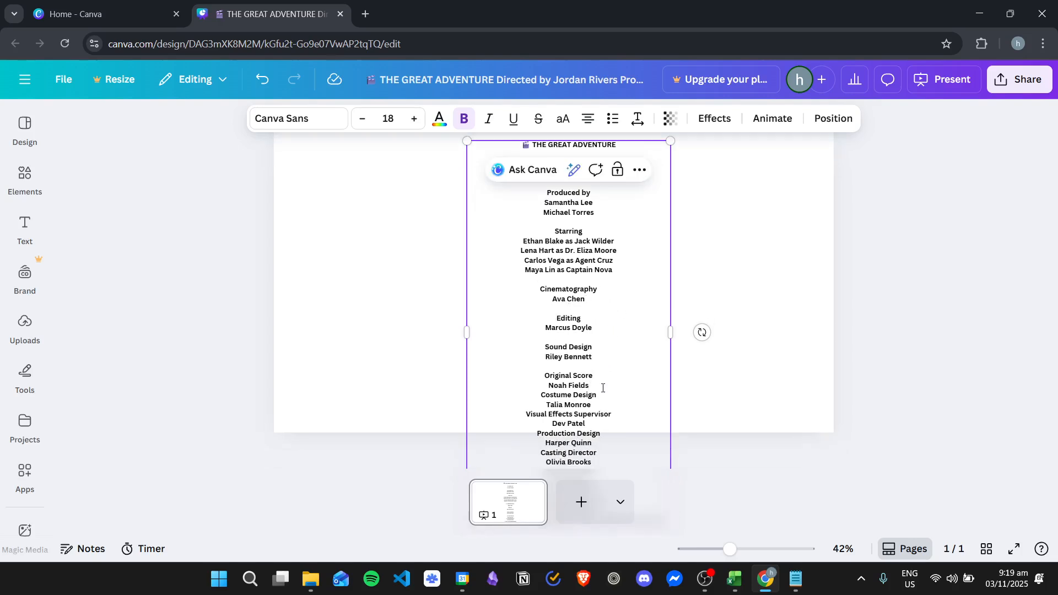
pyautogui.press('Return')
pyautogui.press('Return')
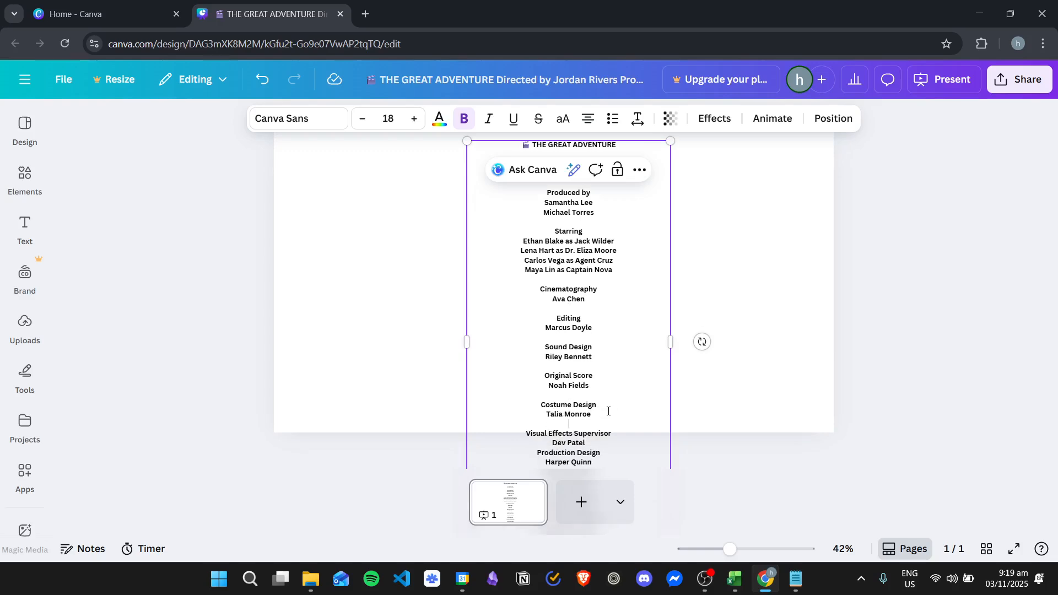
pyautogui.scroll(-1, 595, 416)
pyautogui.press('Return')
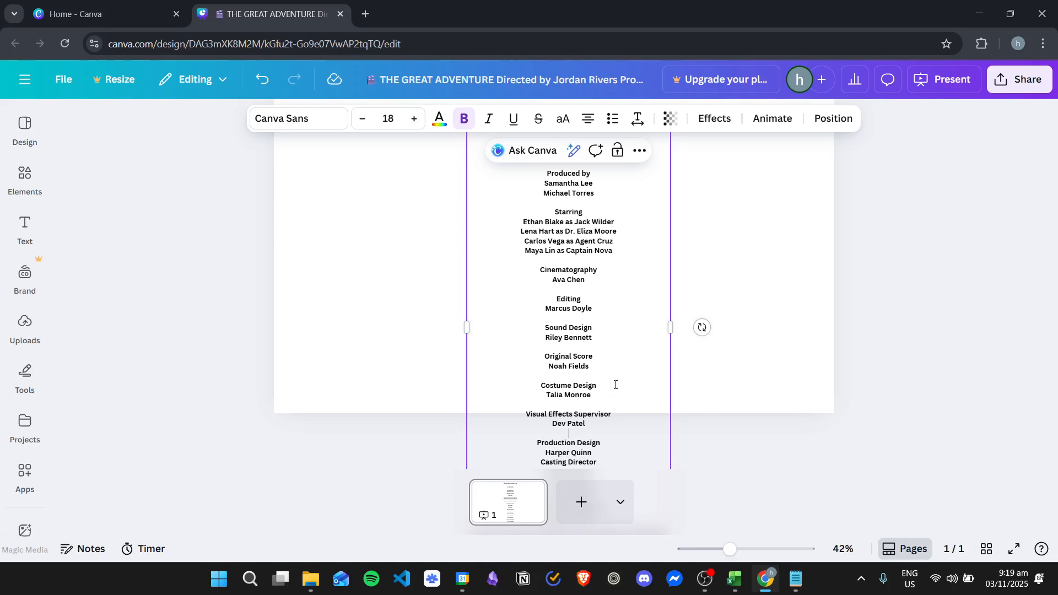
pyautogui.scroll(-1, 596, 429)
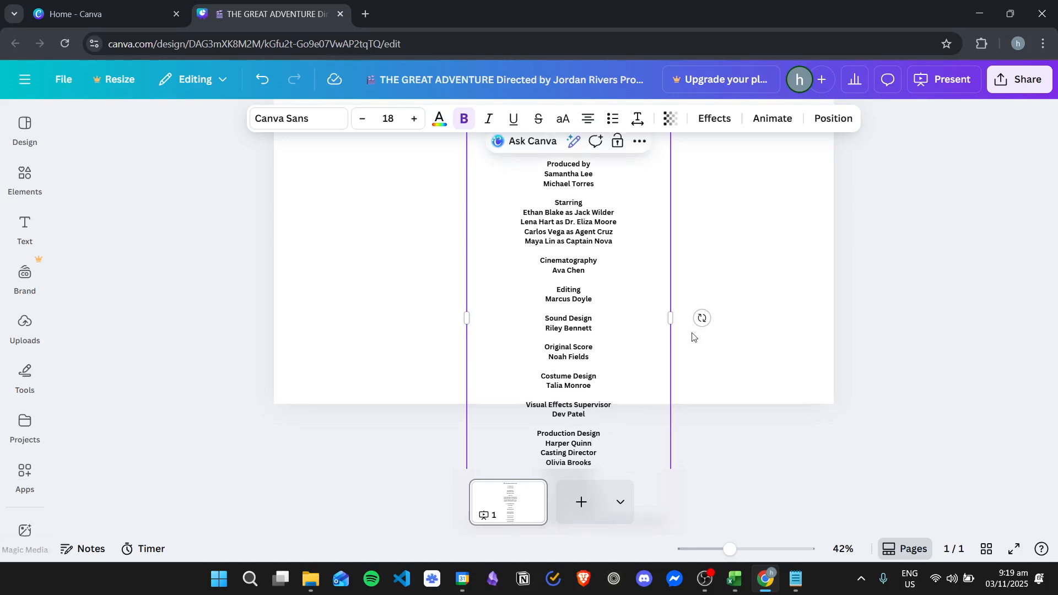
pyautogui.scroll(3, 700, 336)
pyautogui.click(722, 259)
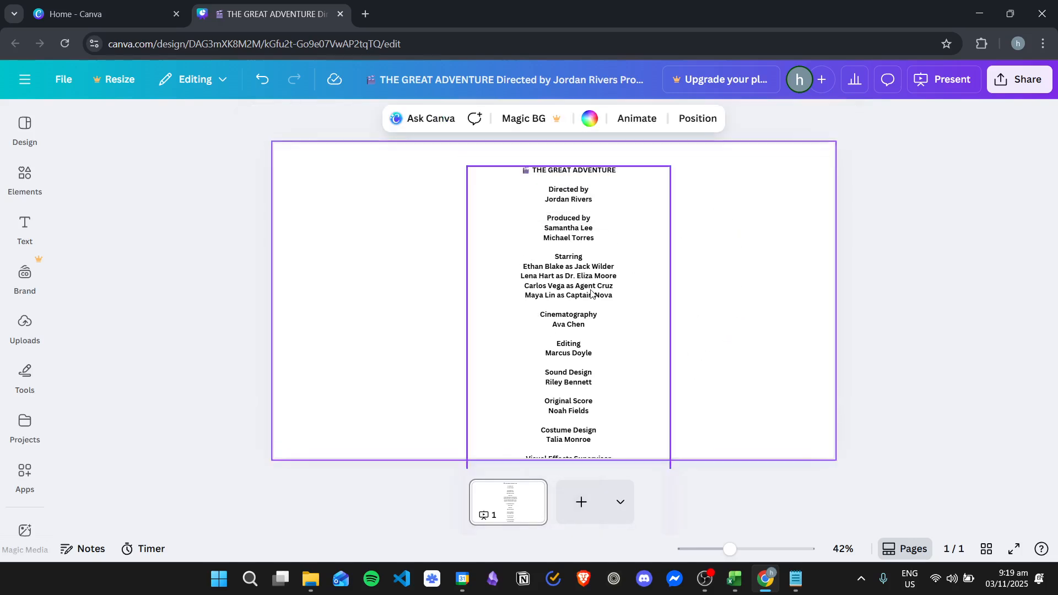
# Move the credits text up until its last lines are on the slide, and insert blank lines before Casting Director and Sponsored by.
pyautogui.click(609, 277)
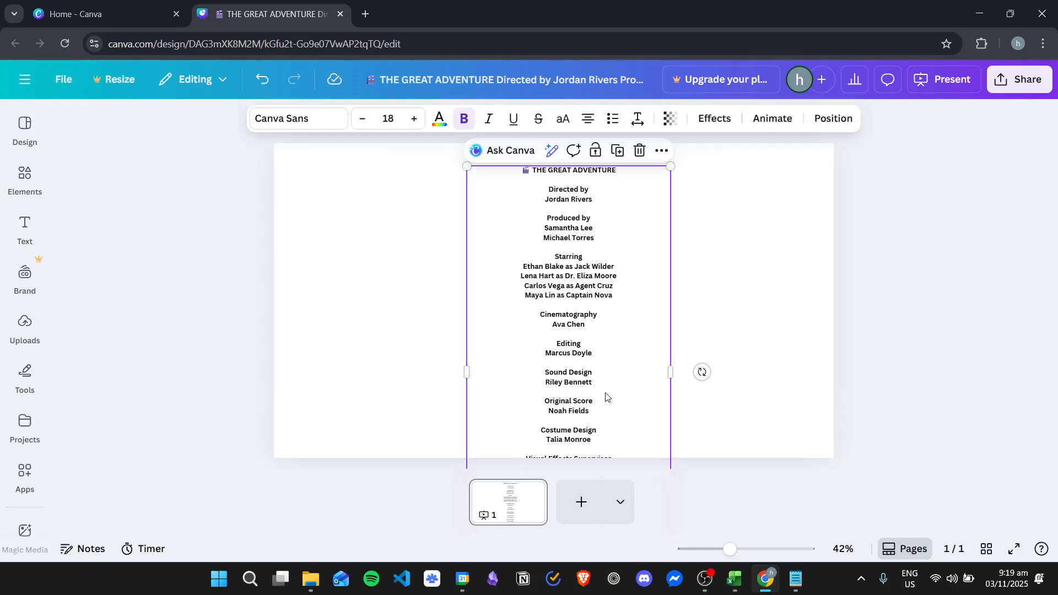
pyautogui.scroll(-2, 604, 389)
pyautogui.moveTo(597, 315); pyautogui.dragTo(599, 276)
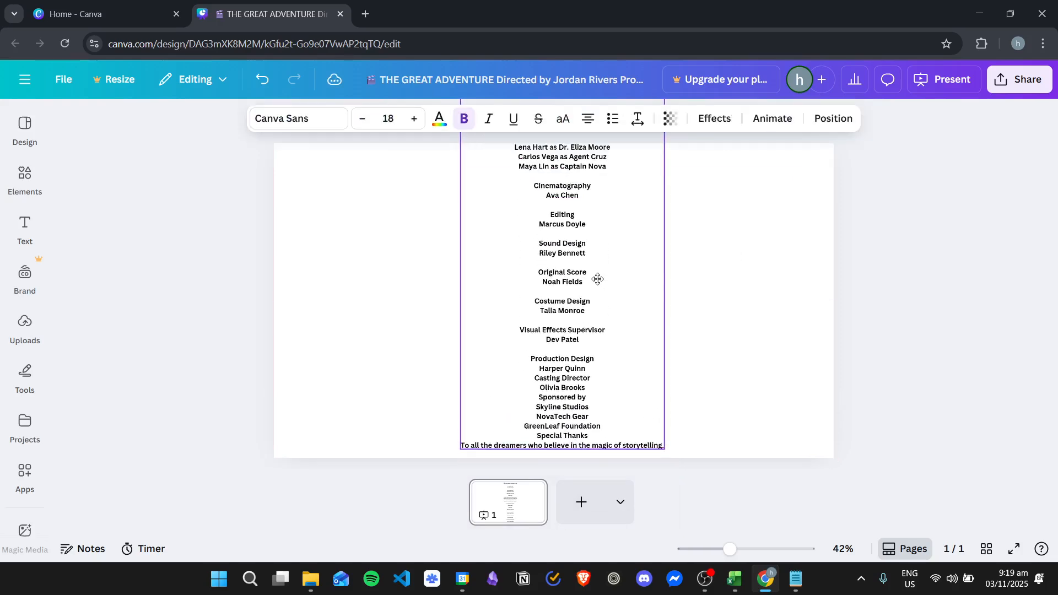
pyautogui.click(593, 369)
pyautogui.press('Return')
pyautogui.click(598, 397)
pyautogui.press('Return')
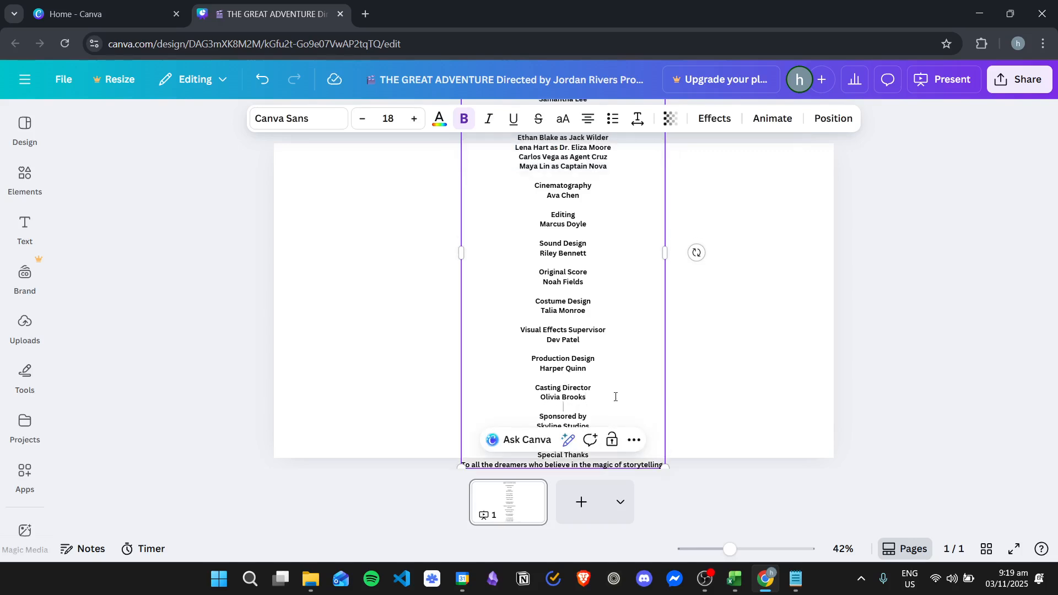
# Move the credits text box slightly higher and insert a blank line before the Special Thanks heading.
pyautogui.moveTo(585, 389); pyautogui.dragTo(588, 366)
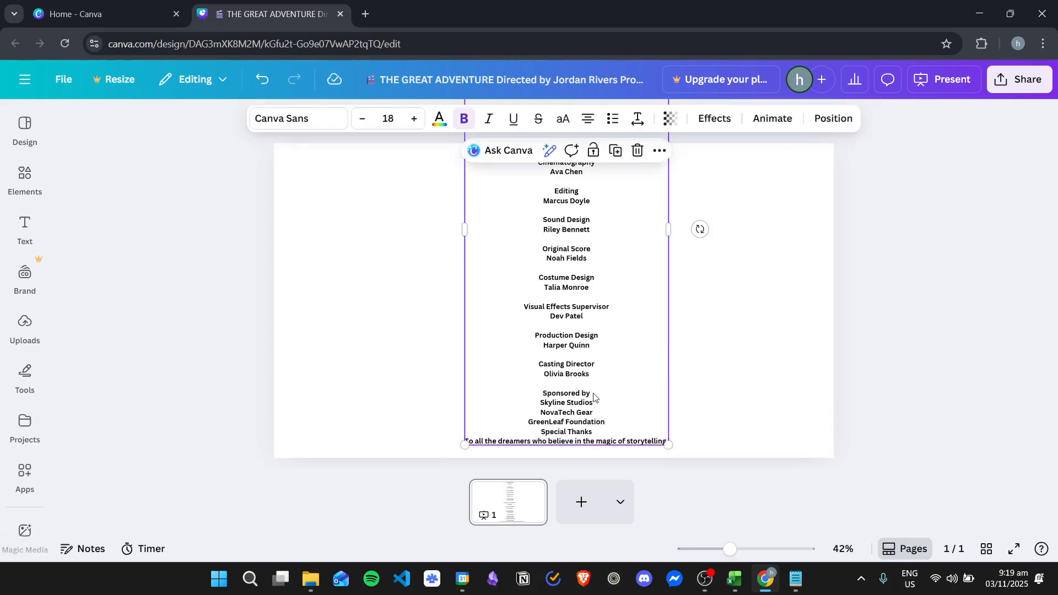
pyautogui.click(606, 425)
pyautogui.press('Return')
pyautogui.click(751, 365)
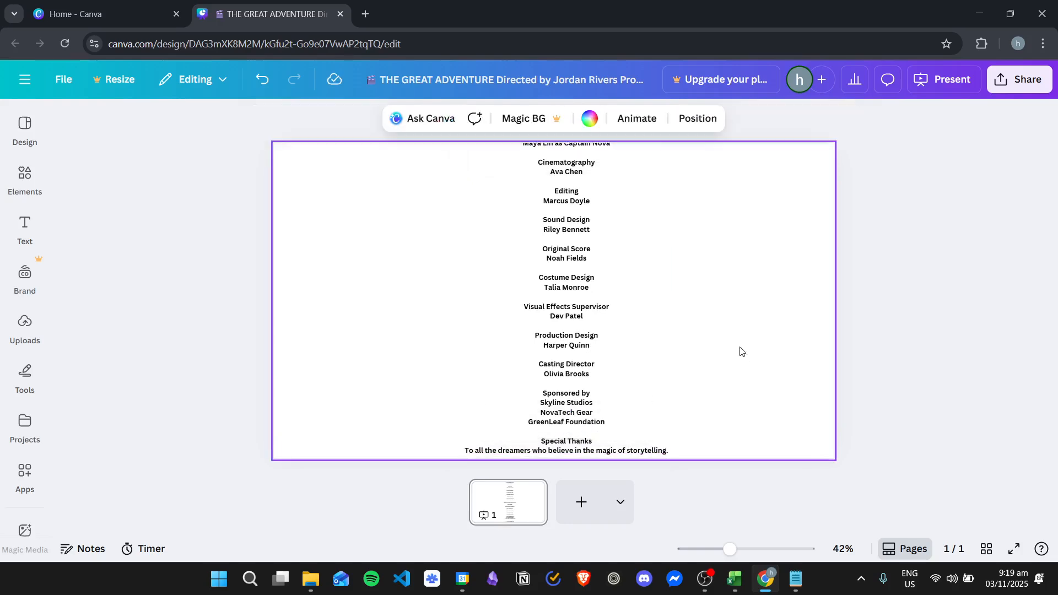
# Move the credits text box down so the Produced by section sits just inside the slide's top edge.
pyautogui.click(601, 223)
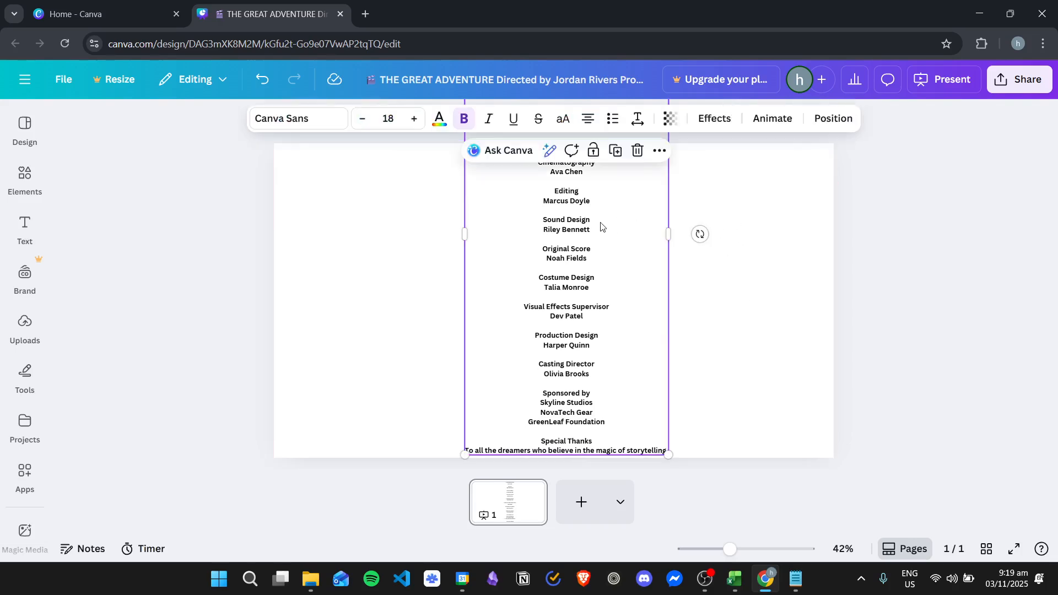
pyautogui.moveTo(602, 223); pyautogui.dragTo(606, 309)
pyautogui.click(700, 282)
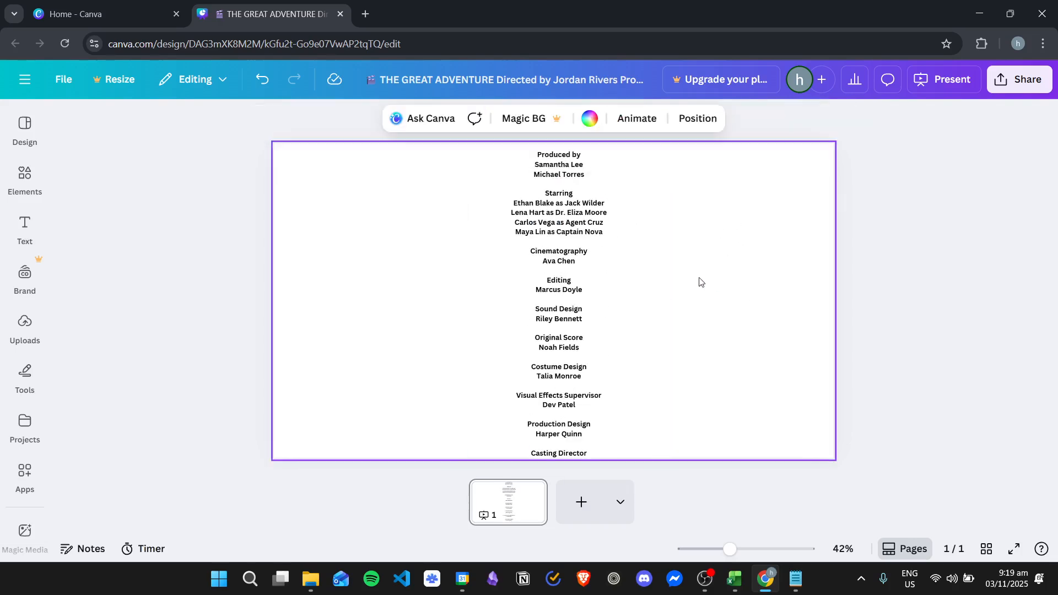
# Set the slide background to black and change the credits text color to white.
pyautogui.click(588, 119)
pyautogui.click(105, 225)
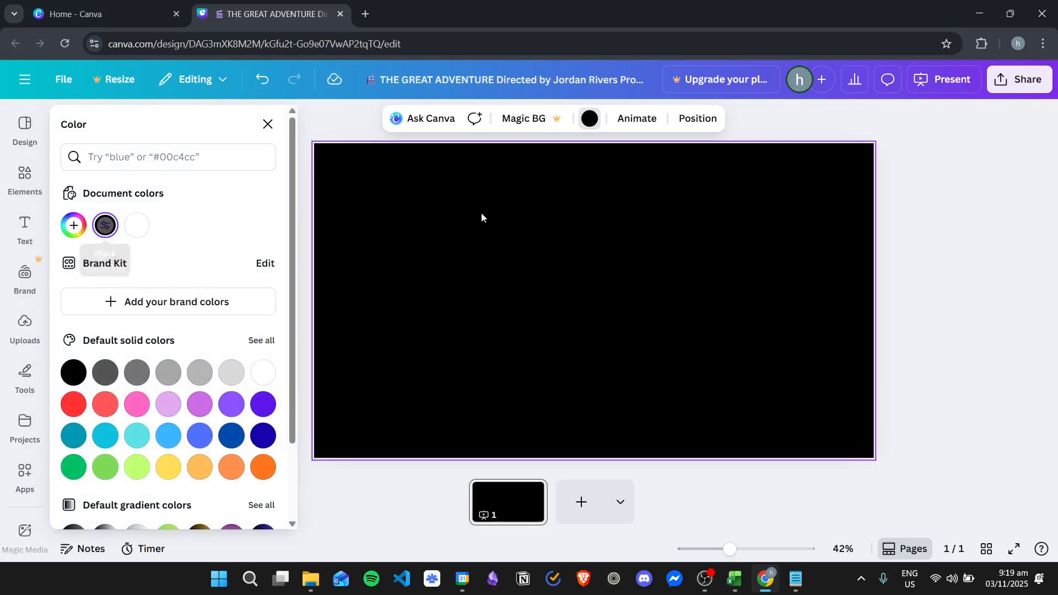
pyautogui.click(557, 218)
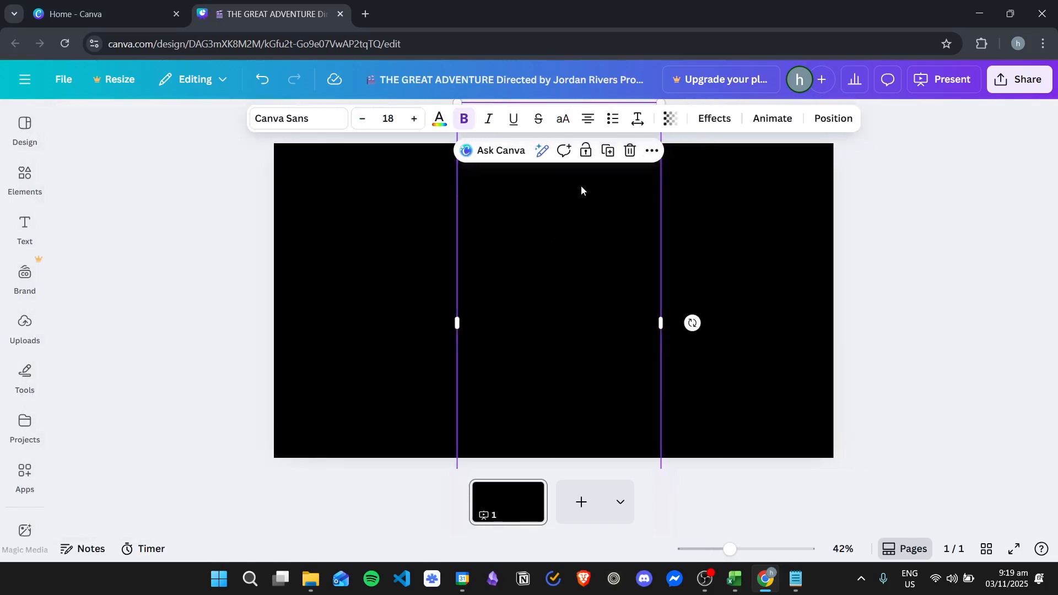
pyautogui.click(439, 119)
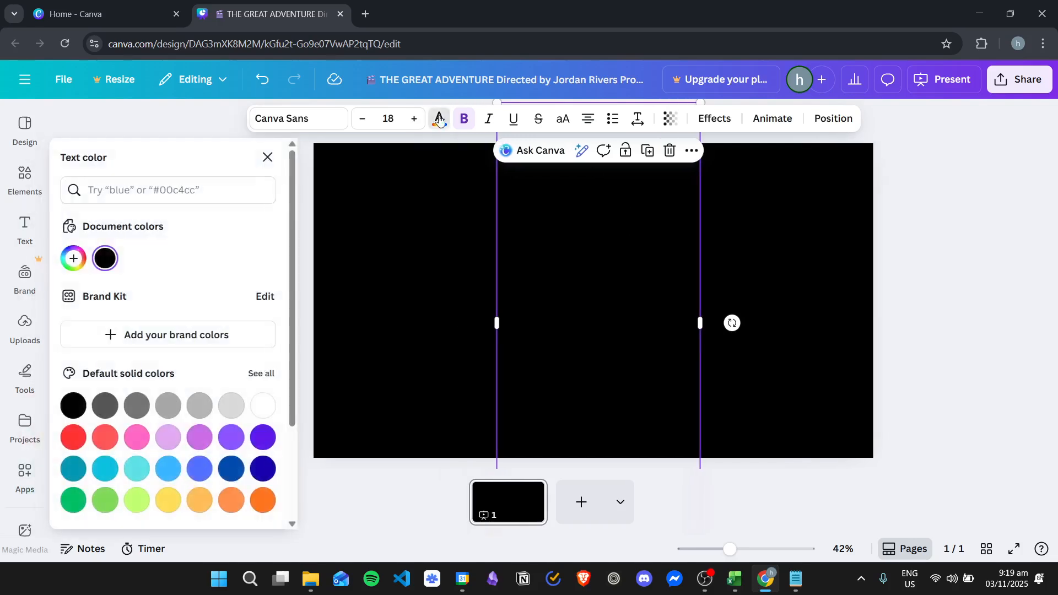
pyautogui.click(264, 407)
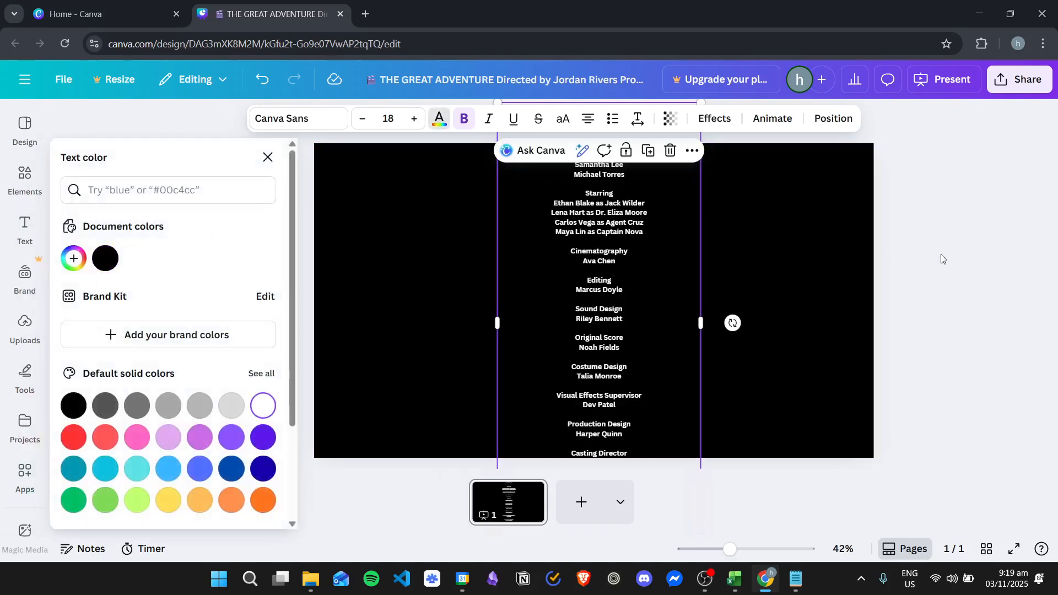
# Move the credits text down until its title is on the slide, and insert blank lines above THE GREAT ADVENTURE.
pyautogui.click(679, 230)
pyautogui.moveTo(594, 361); pyautogui.dragTo(623, 387)
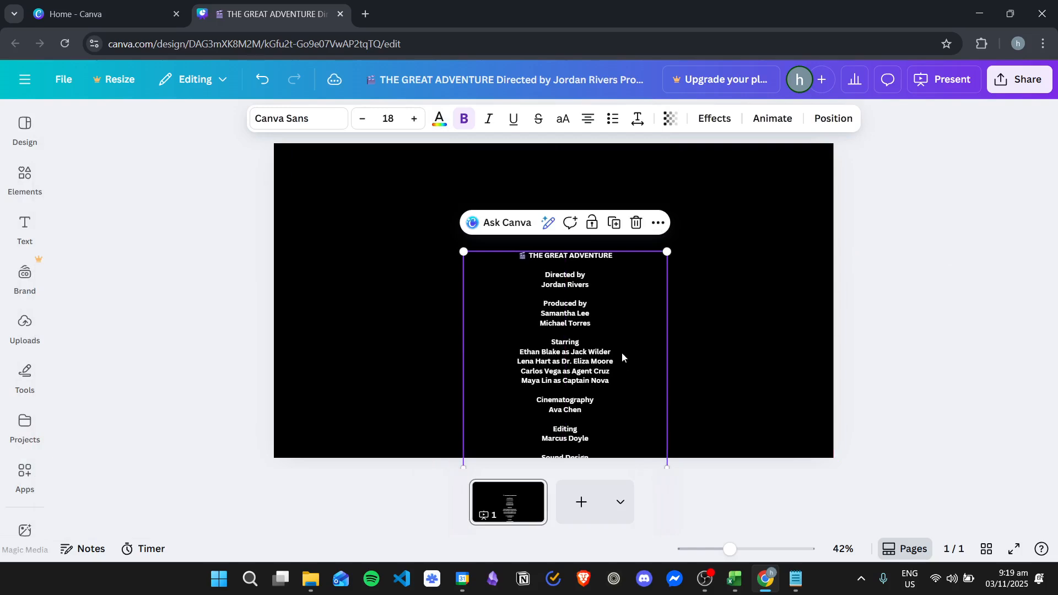
pyautogui.click(620, 259)
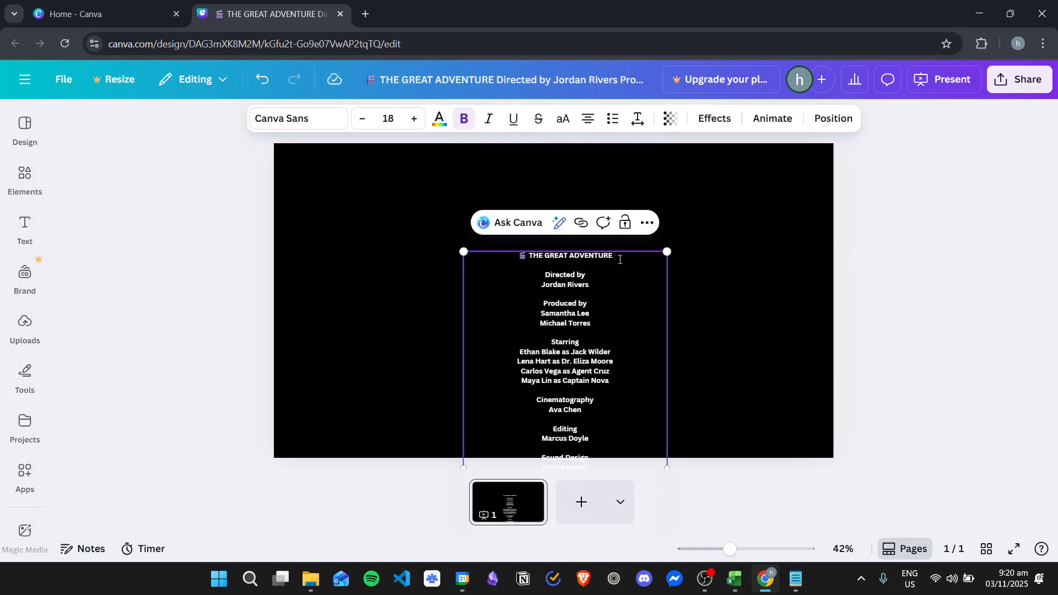
pyautogui.click(519, 257)
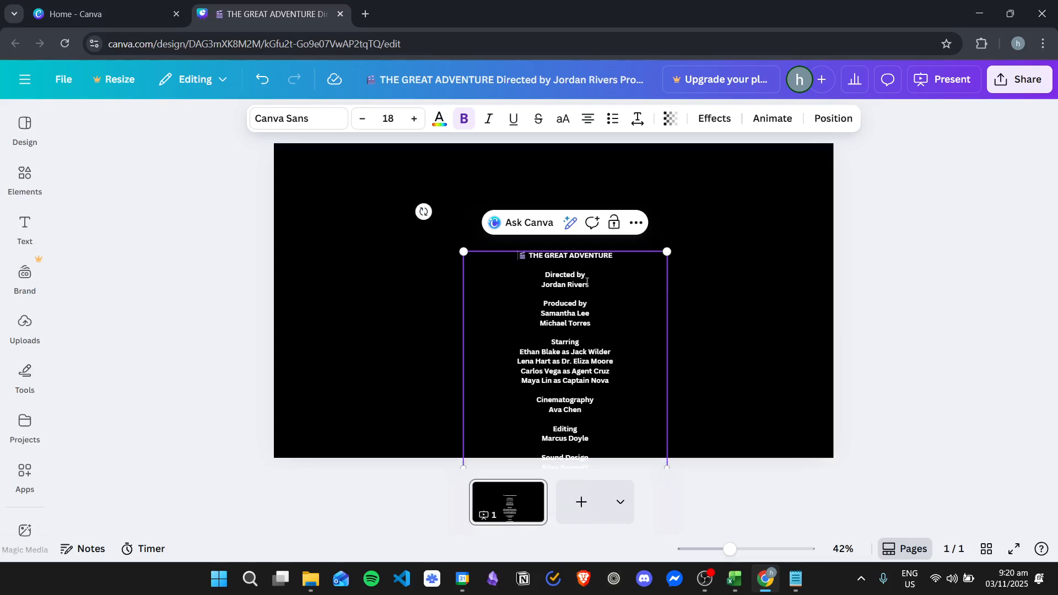
pyautogui.press('Return')
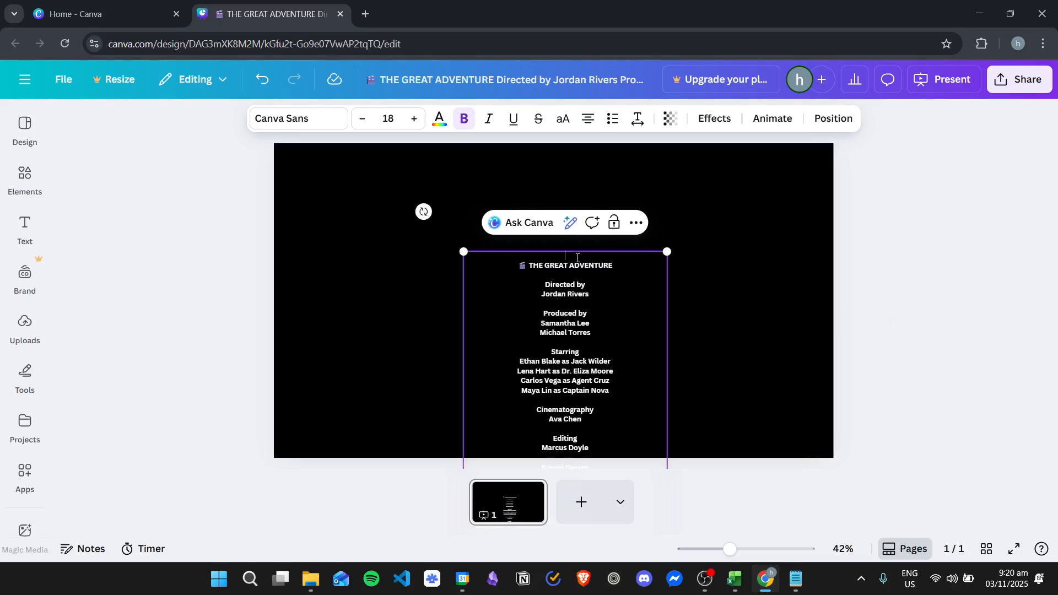
pyautogui.press('Return')
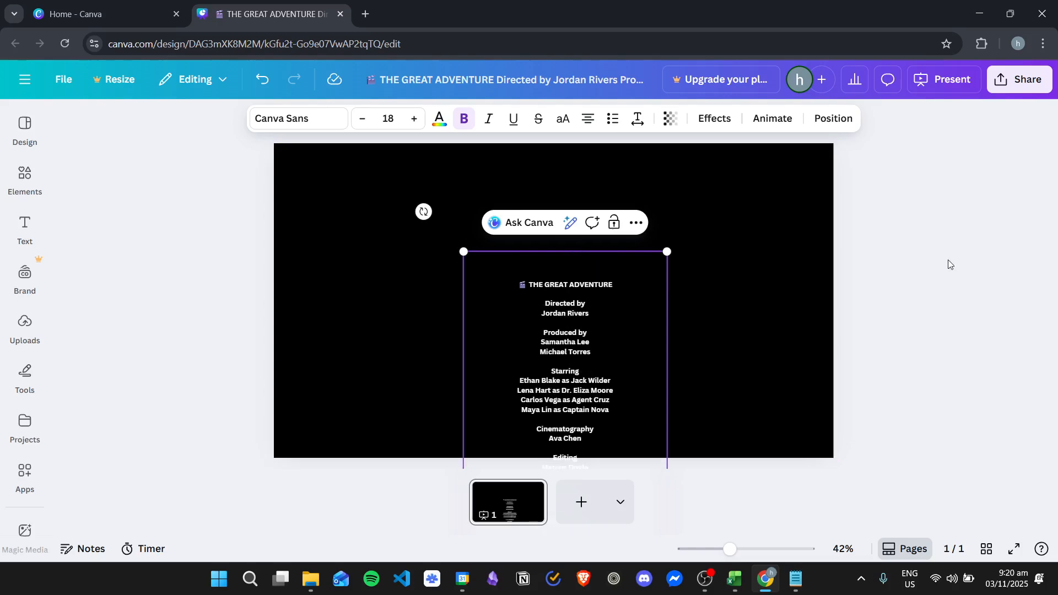
pyautogui.click(948, 261)
# Move the credits text box down, centered, until its title sits just below the slide's bottom edge.
pyautogui.moveTo(570, 286); pyautogui.dragTo(571, 391)
pyautogui.scroll(-2, 827, 342)
pyautogui.scroll(1, 843, 350)
pyautogui.moveTo(583, 311); pyautogui.dragTo(573, 384)
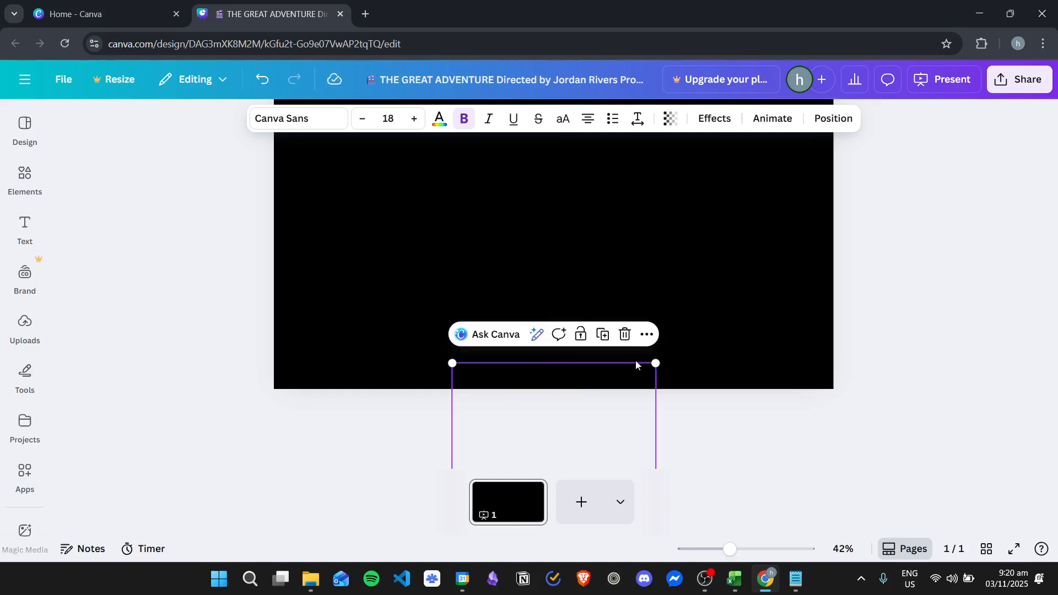
pyautogui.scroll(1, 986, 333)
pyautogui.scroll(1, 970, 330)
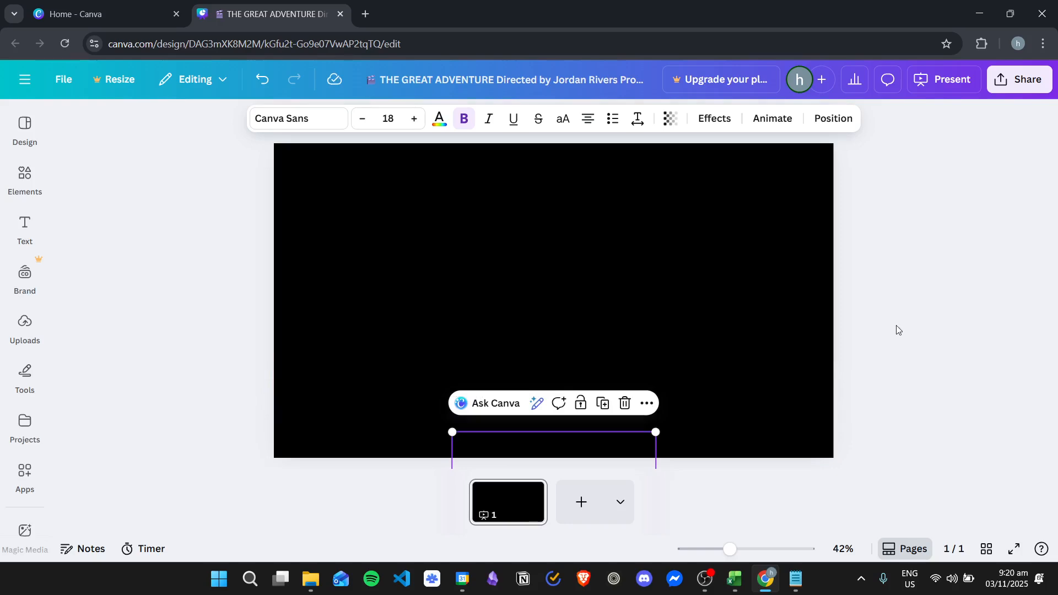
# Try to record a custom animation that moves the credits text upward across the slide, and undo it.
pyautogui.click(766, 120)
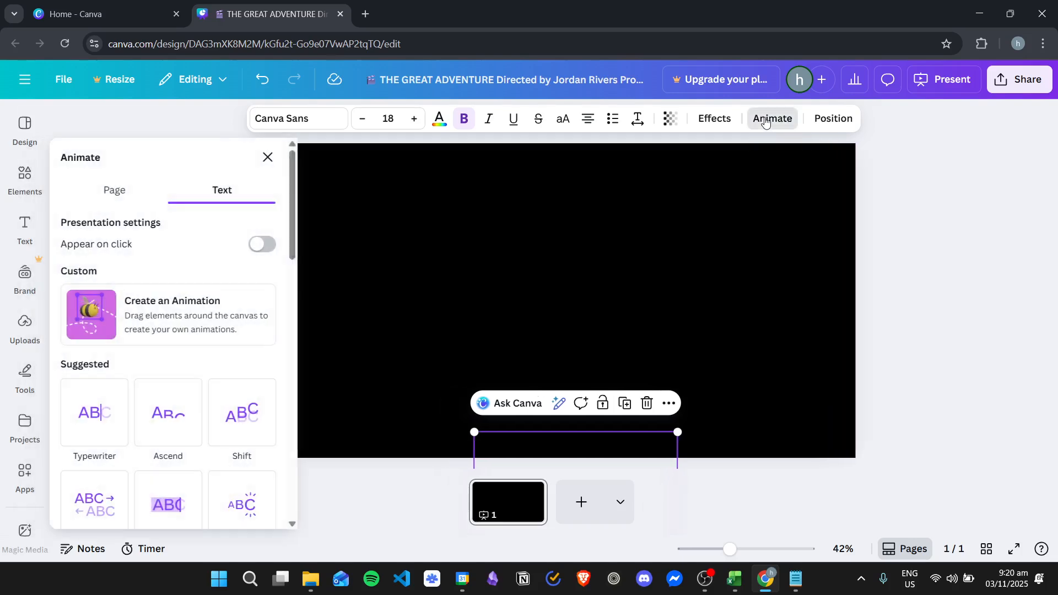
pyautogui.click(201, 309)
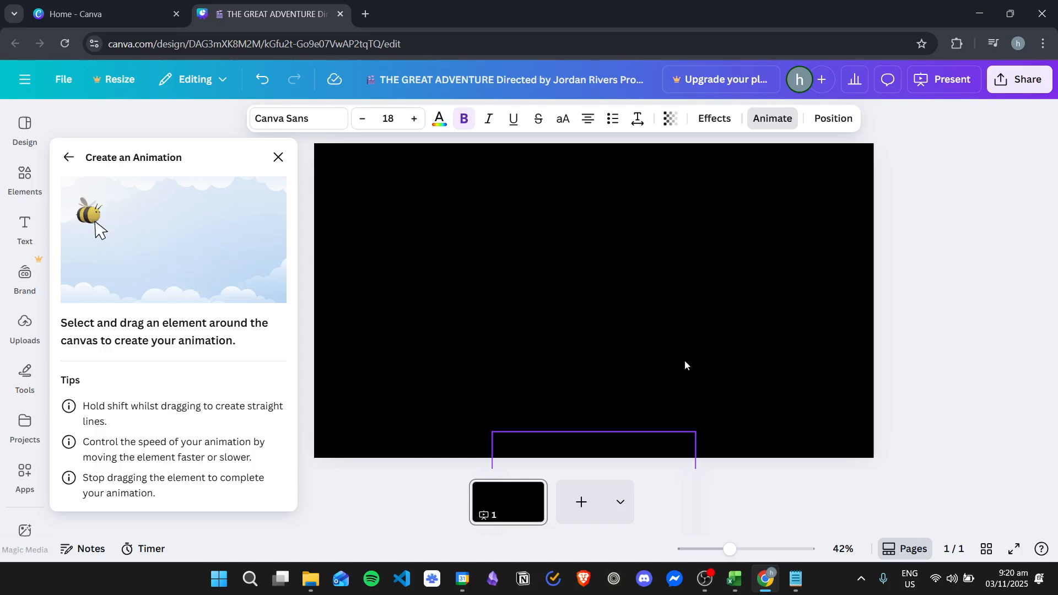
pyautogui.moveTo(728, 551); pyautogui.dragTo(707, 558)
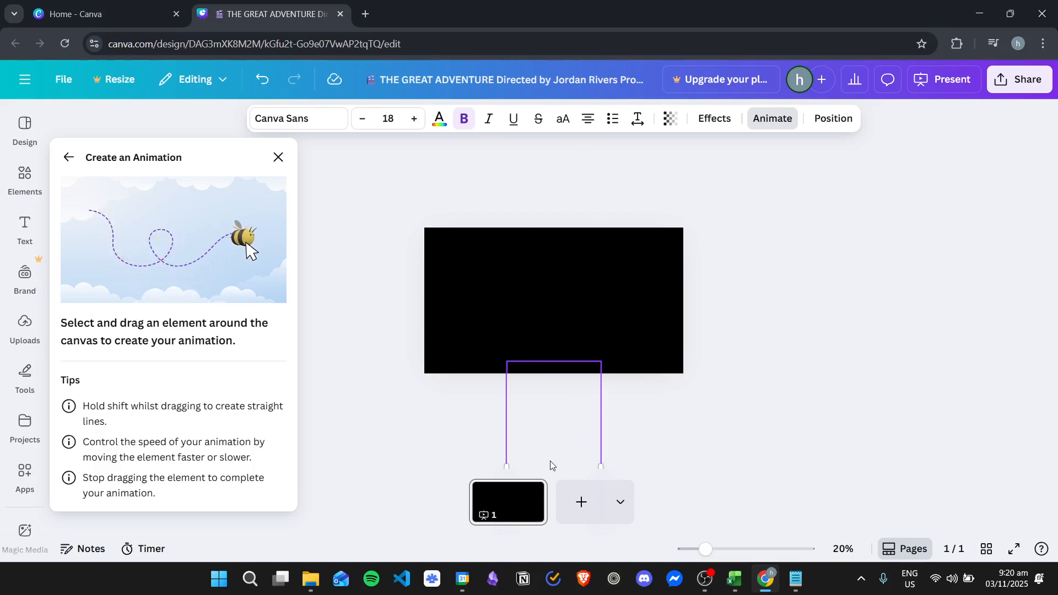
pyautogui.moveTo(553, 459); pyautogui.dragTo(590, 102)
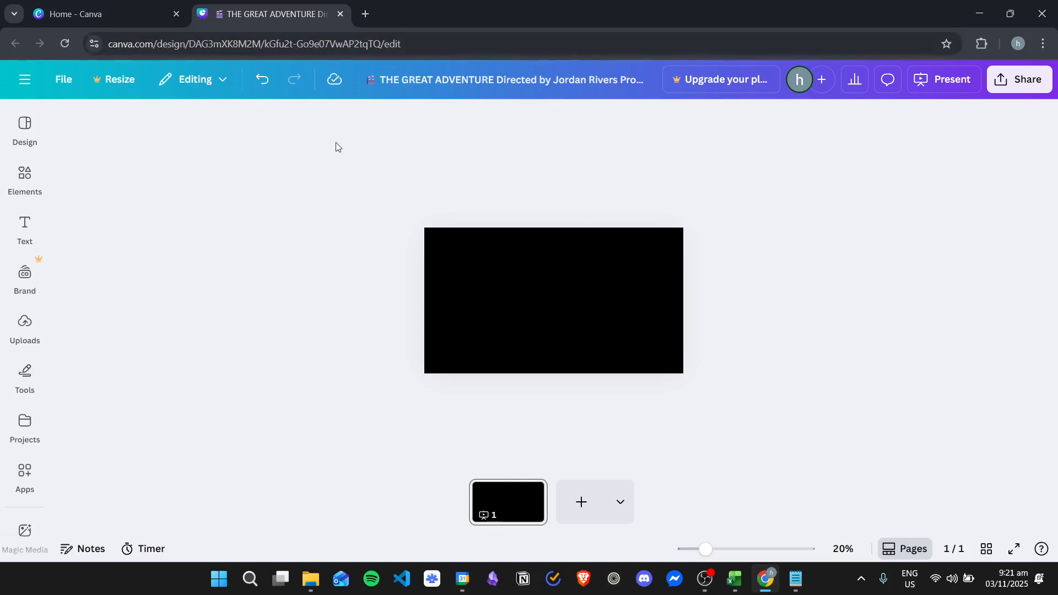
pyautogui.click(263, 81)
# Move the credits text box up, keeping it centered, until its closing Special Thanks line is on the slide.
pyautogui.click(557, 381)
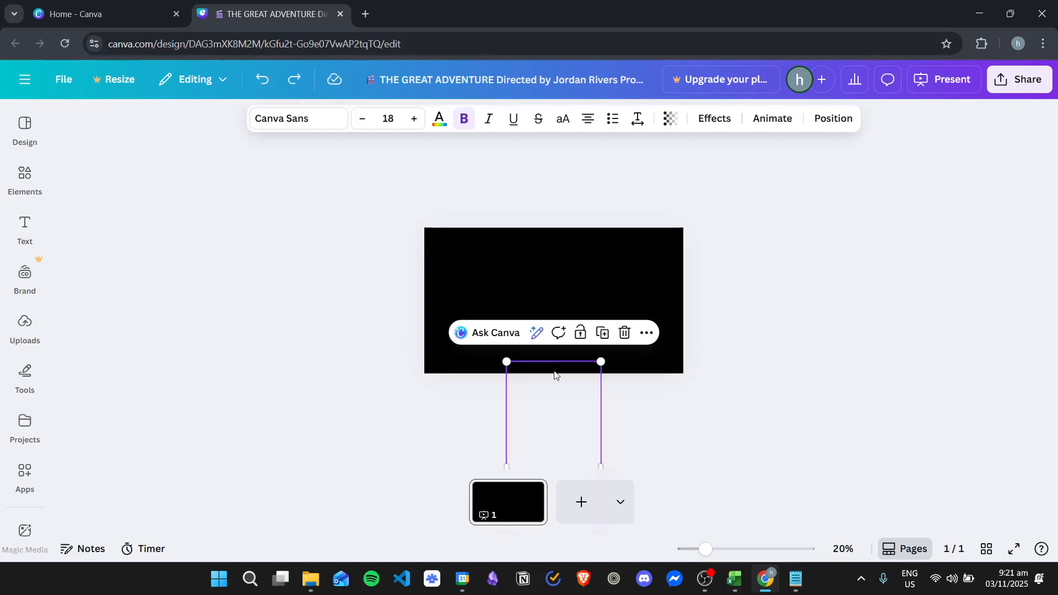
pyautogui.moveTo(558, 386); pyautogui.dragTo(562, 143)
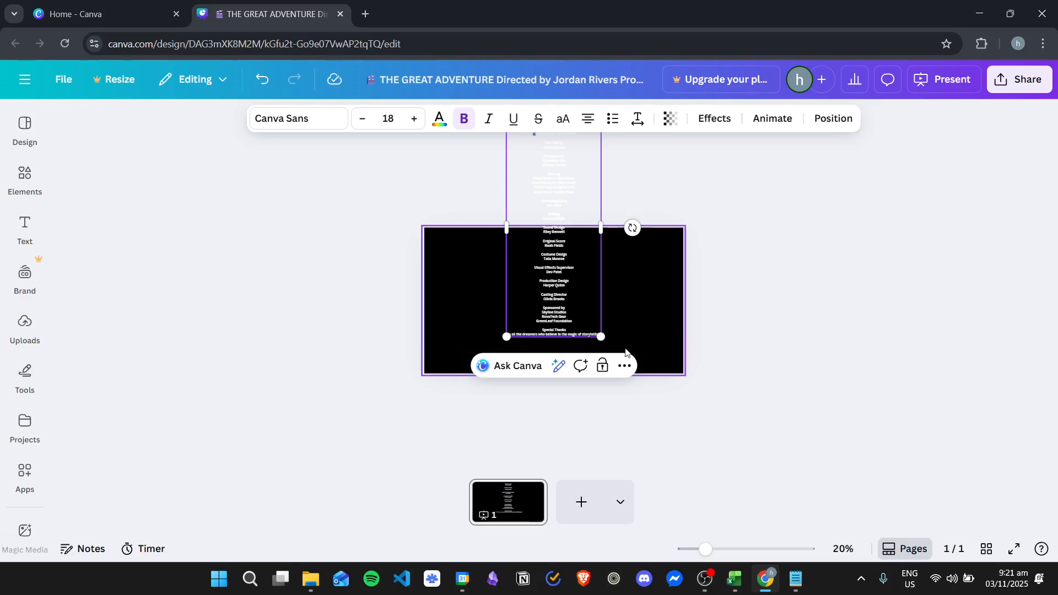
pyautogui.scroll(5, 619, 312)
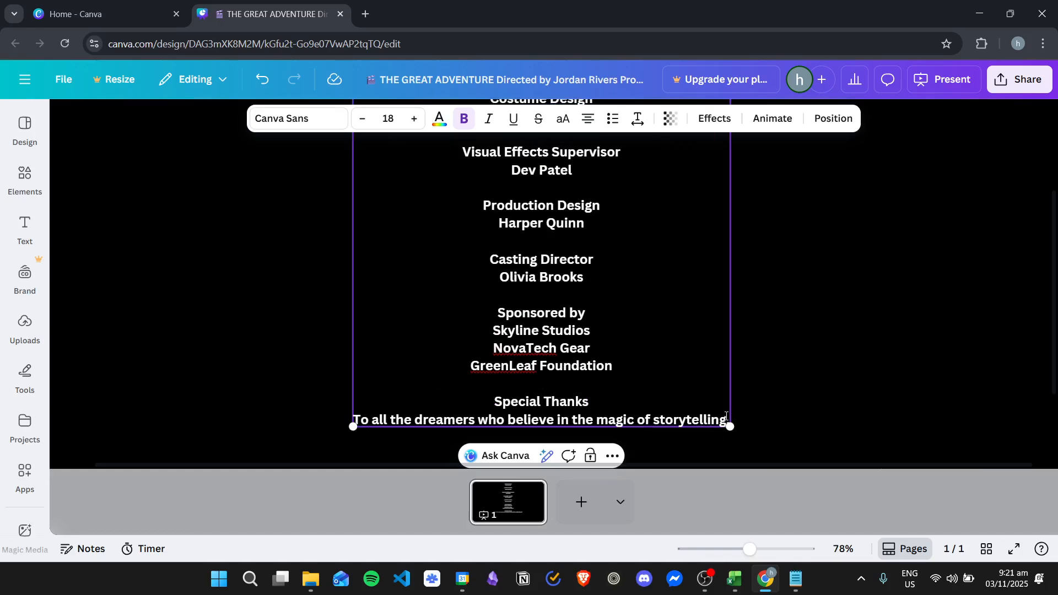
pyautogui.press('Return')
pyautogui.press('Return')
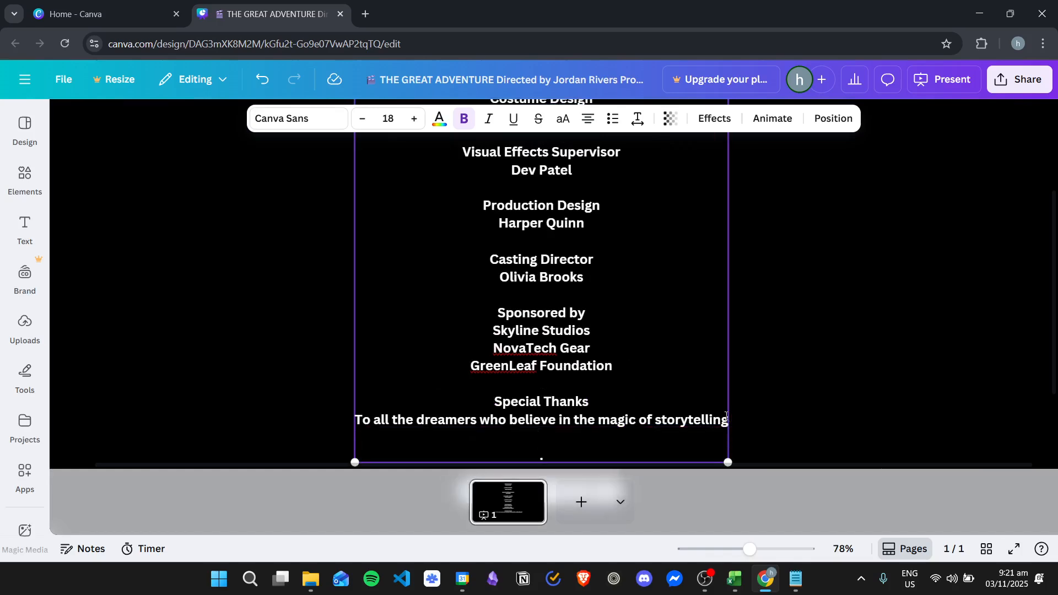
pyautogui.press('BackSpace')
pyautogui.press('BackSpace')
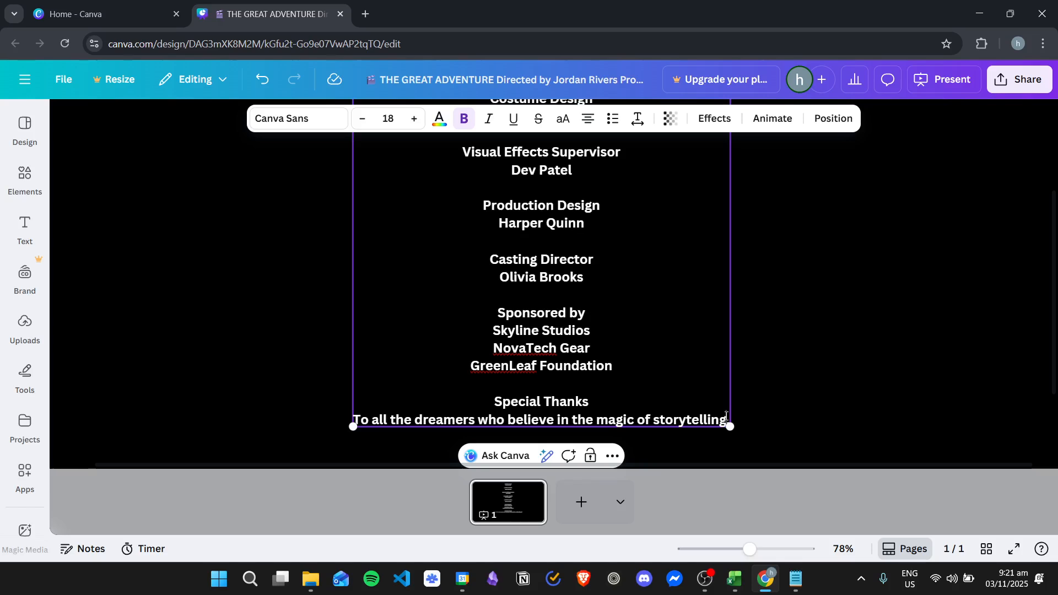
# Insert a long run of blank lines after the closing storytelling line, extending the text box below the slide.
pyautogui.press('Return')
pyautogui.press('Return')
pyautogui.press('Return')
pyautogui.press('Return')
pyautogui.press('Return')
pyautogui.press('Return')
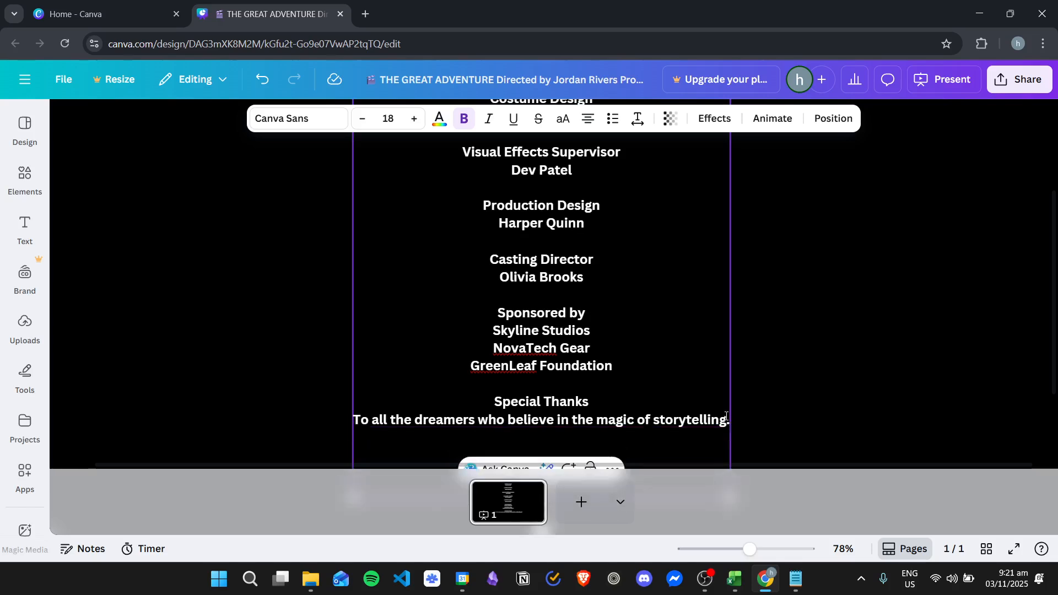
pyautogui.scroll(-5, 717, 341)
pyautogui.press('Return')
pyautogui.press('Return')
pyautogui.press('Return')
pyautogui.press('Return')
pyautogui.press('Return')
pyautogui.press('Return')
pyautogui.press('Return')
pyautogui.press('Return')
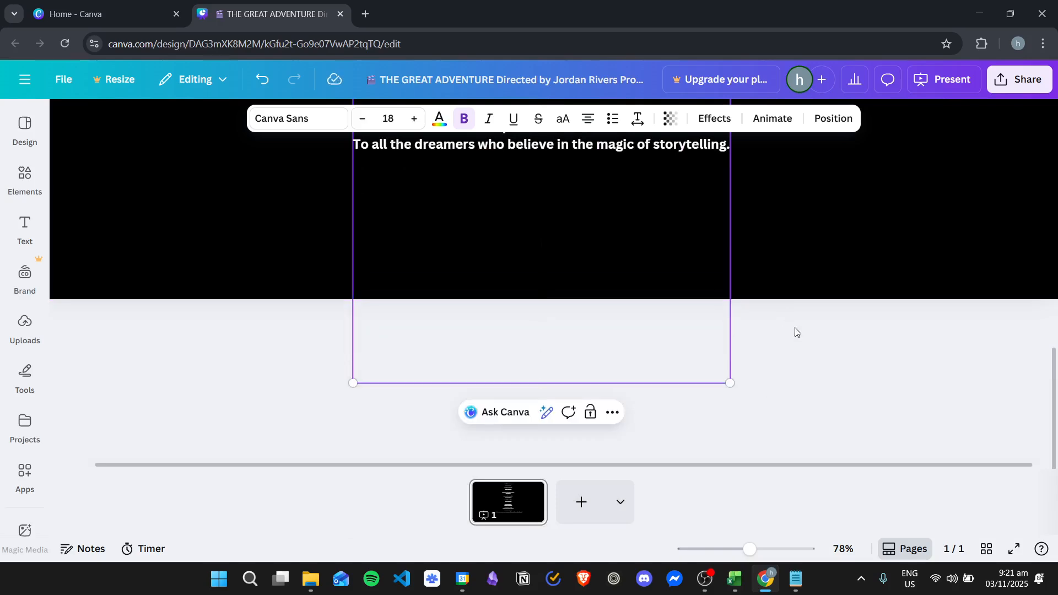
# Move the extended credits text box back down, centered, so its title starts just below the slide's bottom edge.
pyautogui.scroll(8, 777, 328)
pyautogui.scroll(-6, 614, 235)
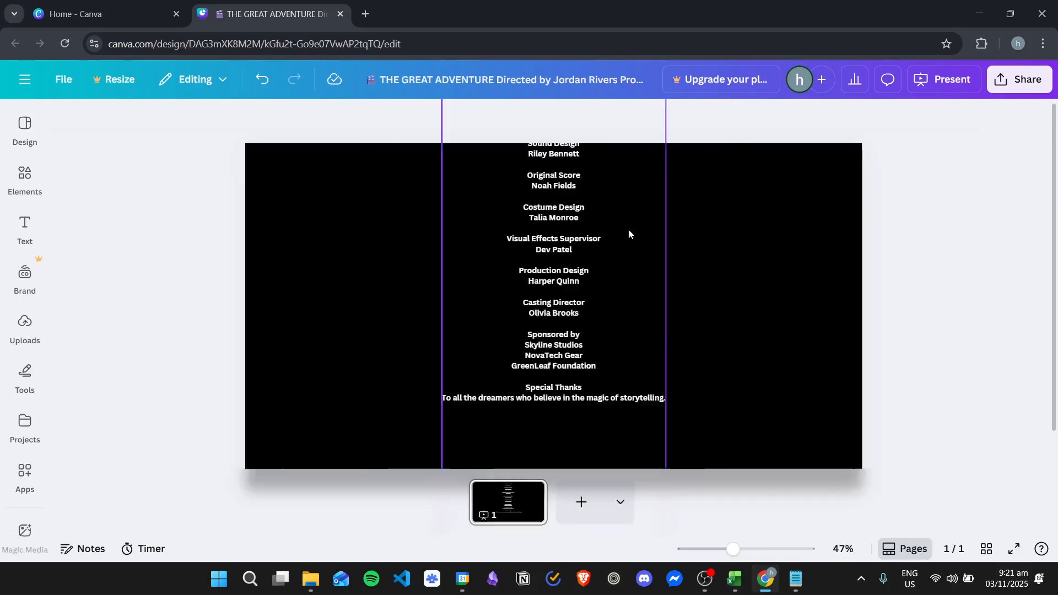
pyautogui.moveTo(564, 320); pyautogui.dragTo(576, 395)
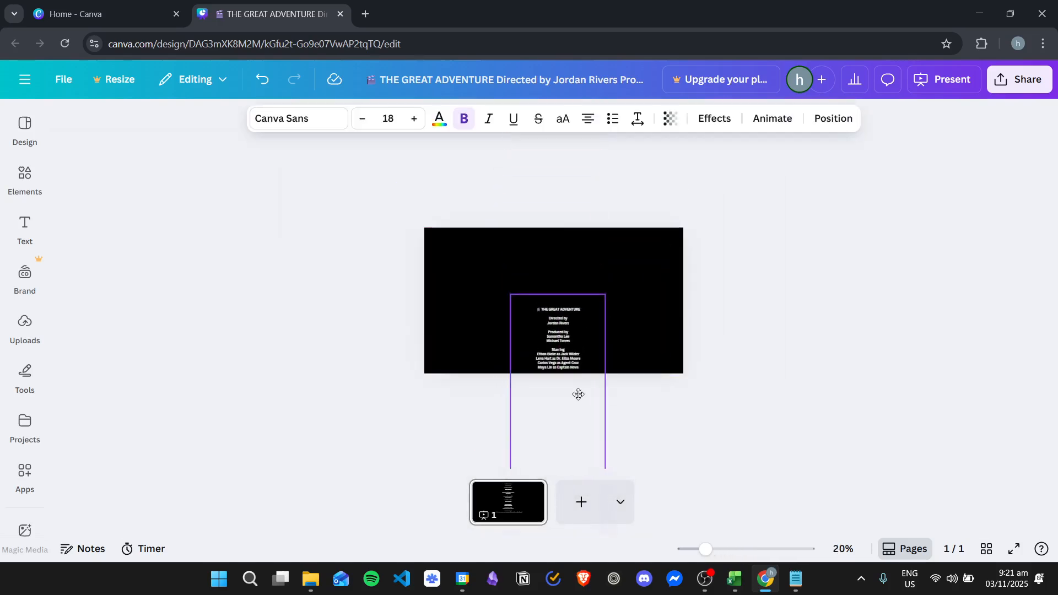
pyautogui.moveTo(563, 315); pyautogui.dragTo(557, 372)
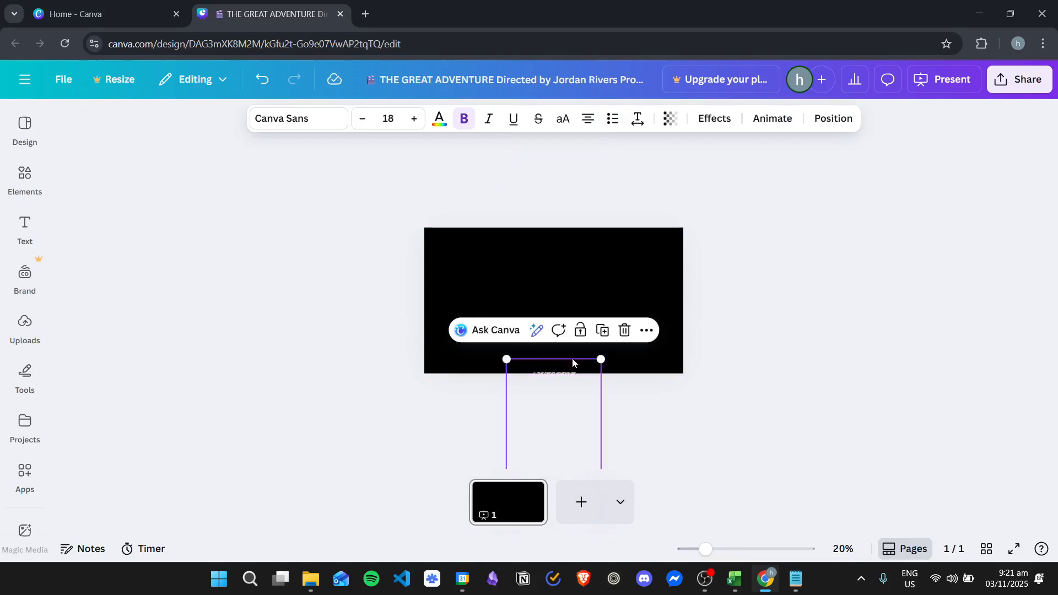
pyautogui.click(577, 355)
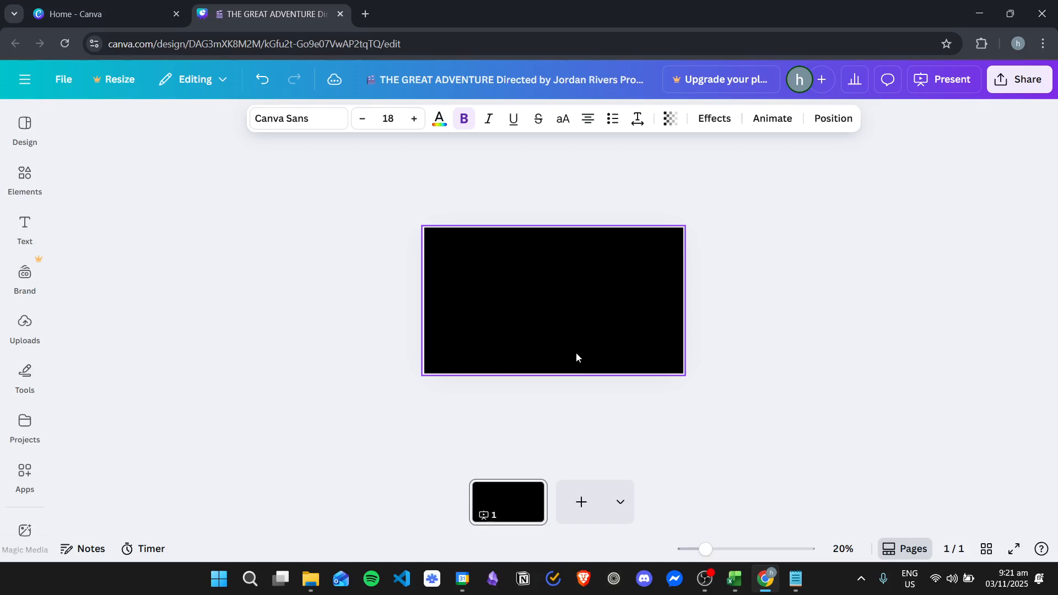
pyautogui.click(577, 357)
pyautogui.click(847, 338)
pyautogui.click(555, 368)
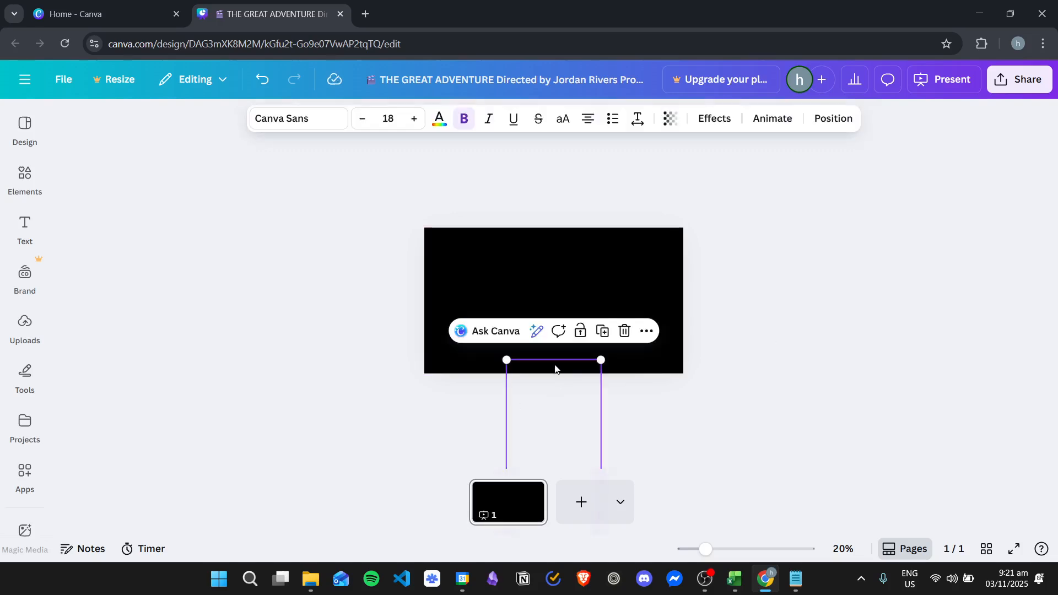
# Start a custom animation for the credits text box, with the view zoomed out to 14%.
pyautogui.click(785, 123)
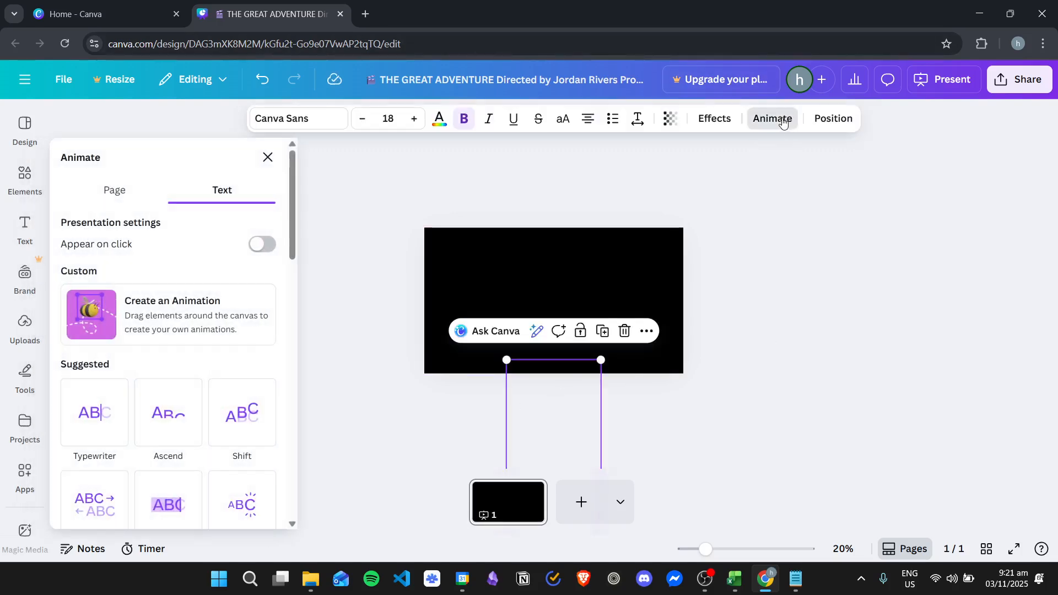
pyautogui.click(187, 339)
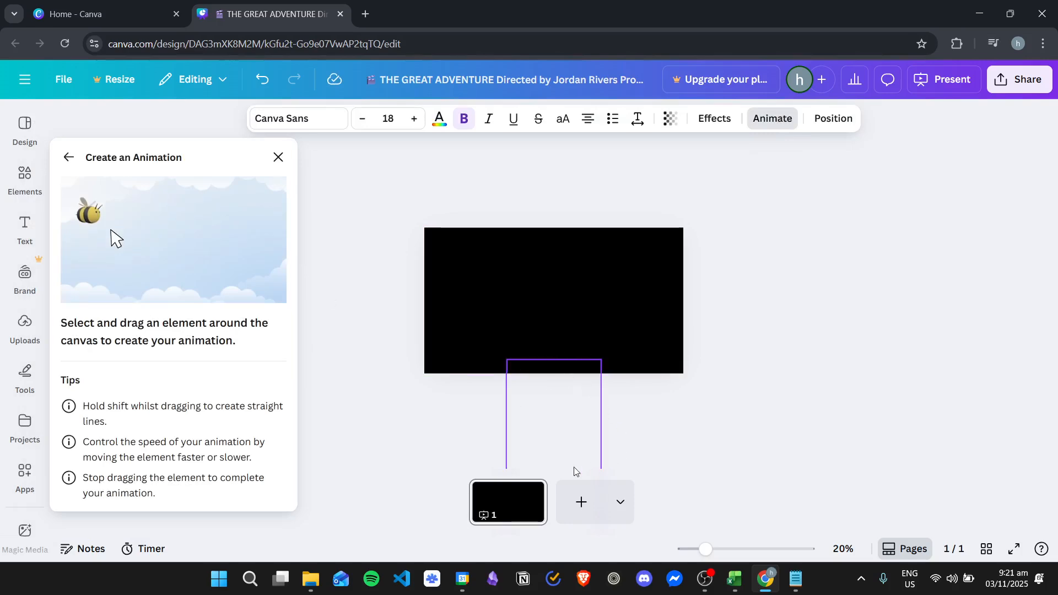
pyautogui.moveTo(714, 554); pyautogui.dragTo(695, 550)
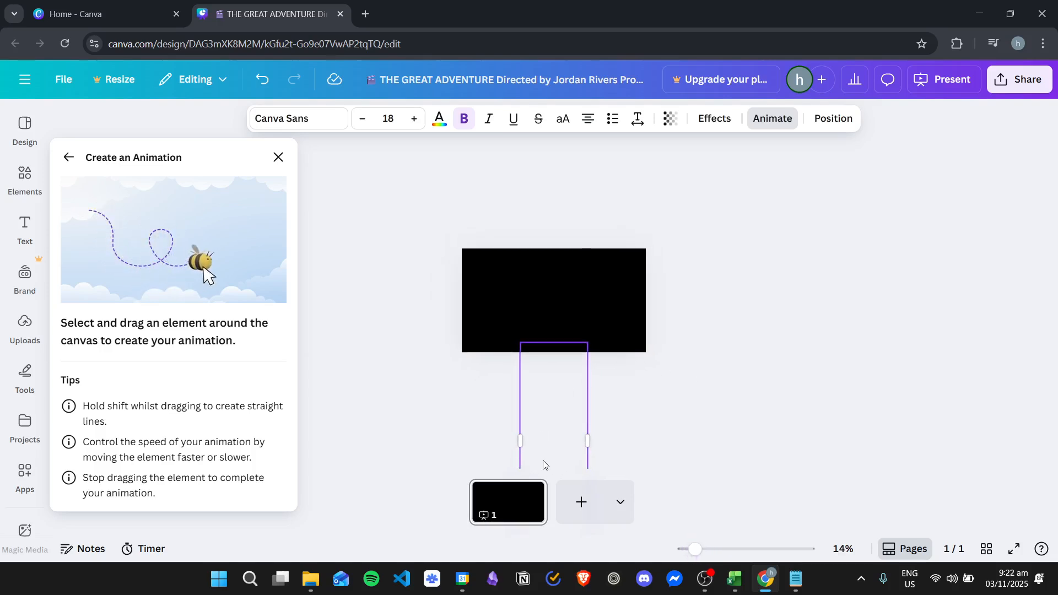
# Try recording an upward motion path for the credits text box, and delete the path.
pyautogui.moveTo(550, 462); pyautogui.dragTo(561, 213)
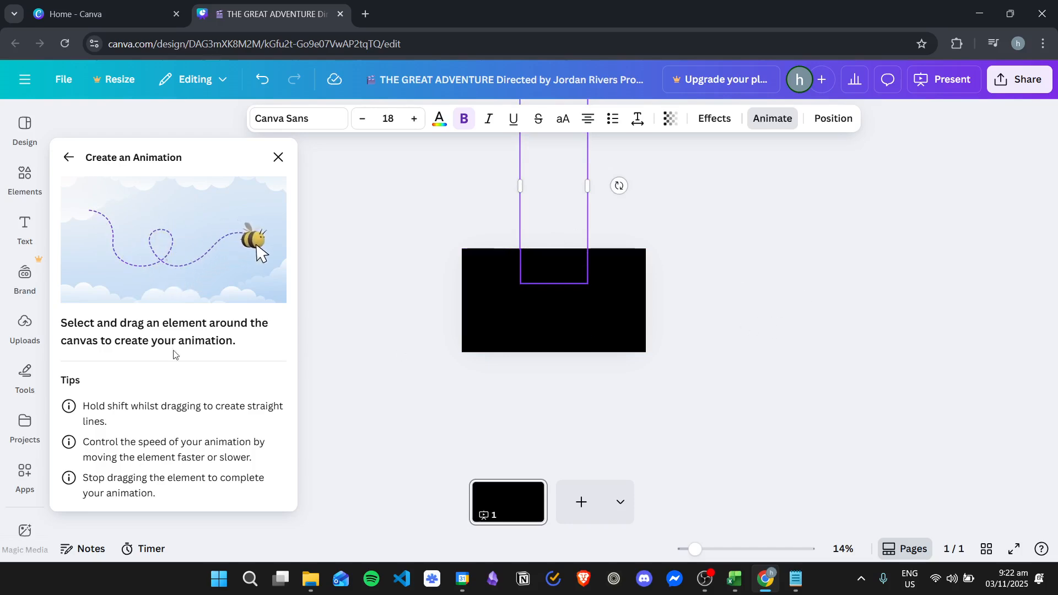
pyautogui.moveTo(562, 185); pyautogui.dragTo(553, 425)
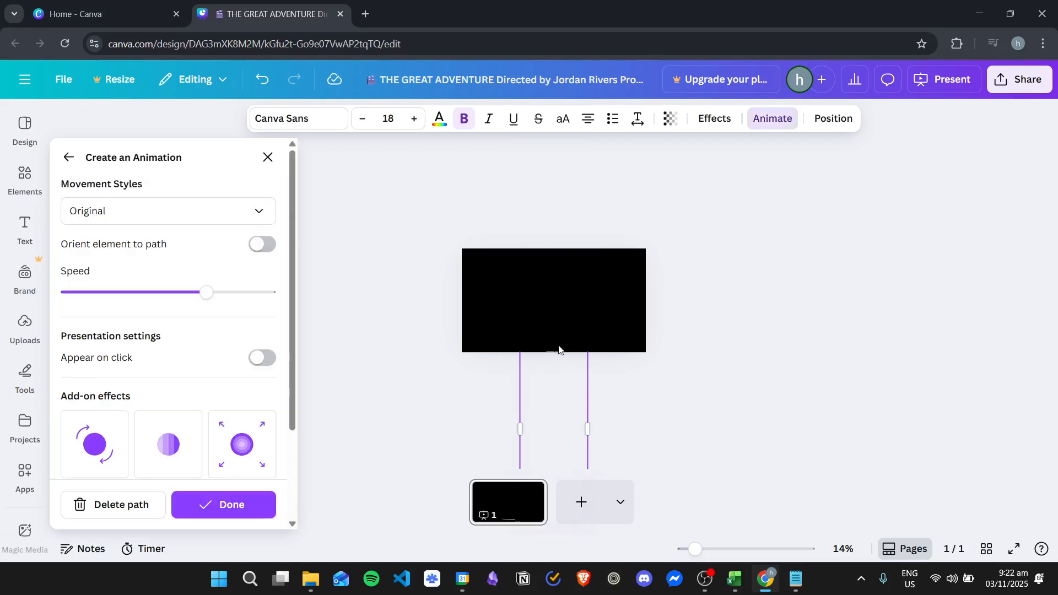
pyautogui.click(742, 354)
pyautogui.moveTo(551, 369)
pyautogui.mouseDown()
pyautogui.moveTo(560, 315)
pyautogui.moveTo(559, 383)
pyautogui.mouseUp()
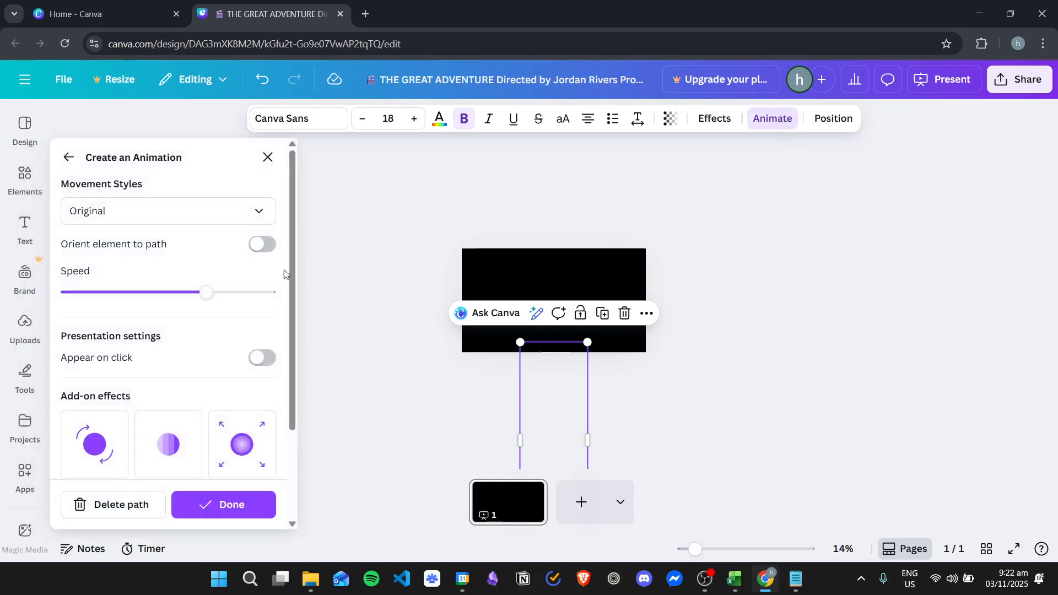
pyautogui.click(109, 505)
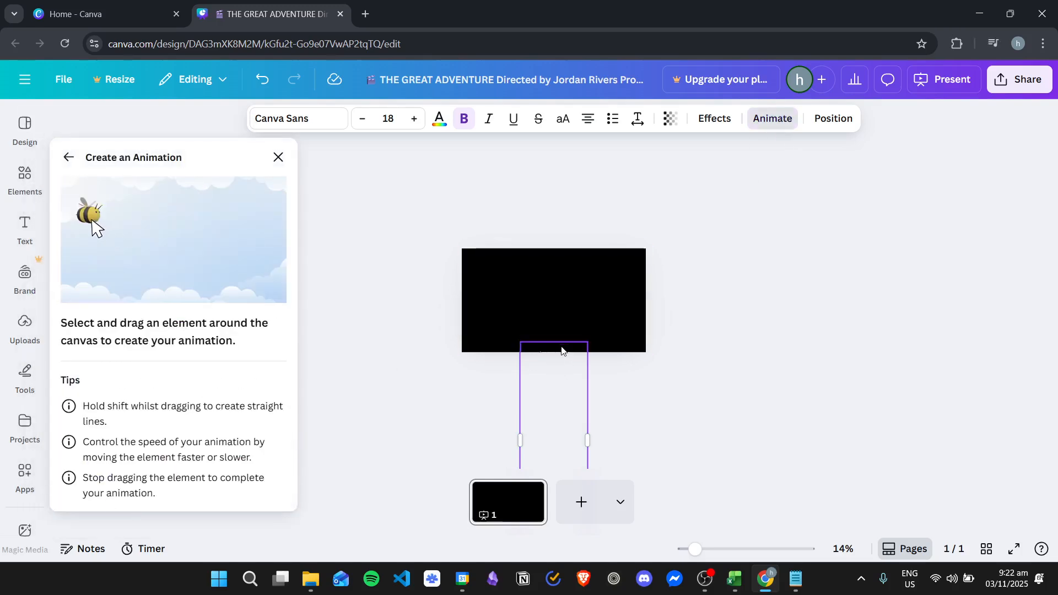
# Record a slow, straight upward motion path that carries the credits text from below the slide past its top edge.
pyautogui.moveTo(562, 350); pyautogui.dragTo(565, 83)
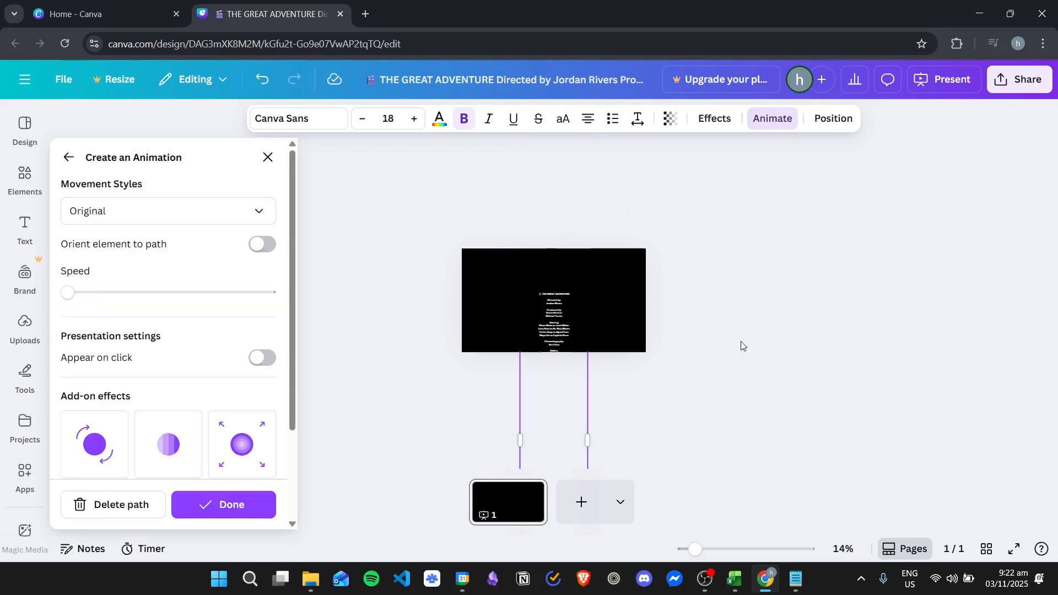
# Close the animation settings with the recorded upward path kept, and deselect the credits text box.
pyautogui.scroll(5, 733, 330)
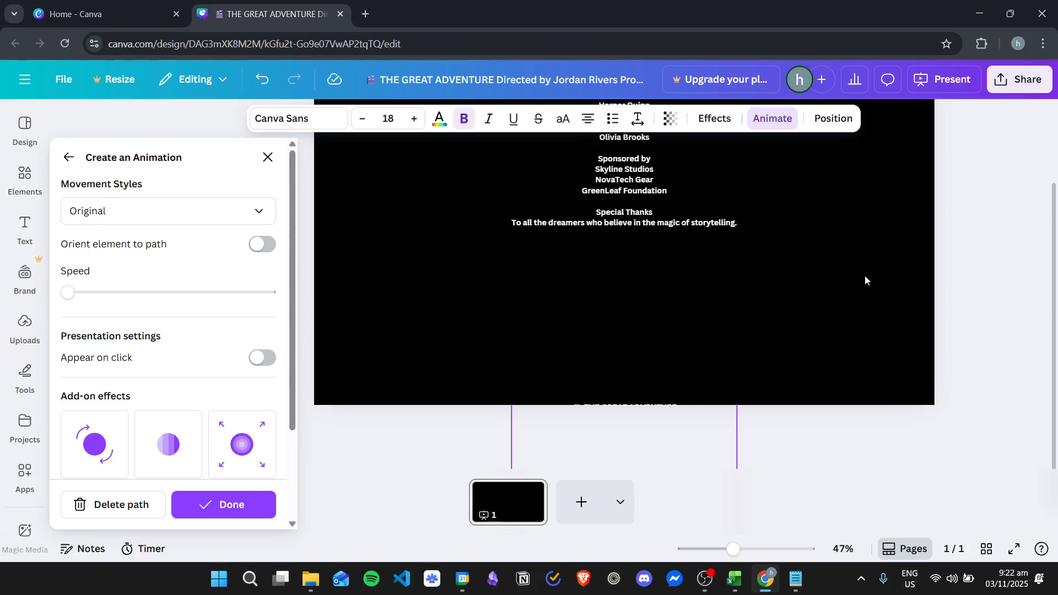
pyautogui.scroll(-2, 915, 275)
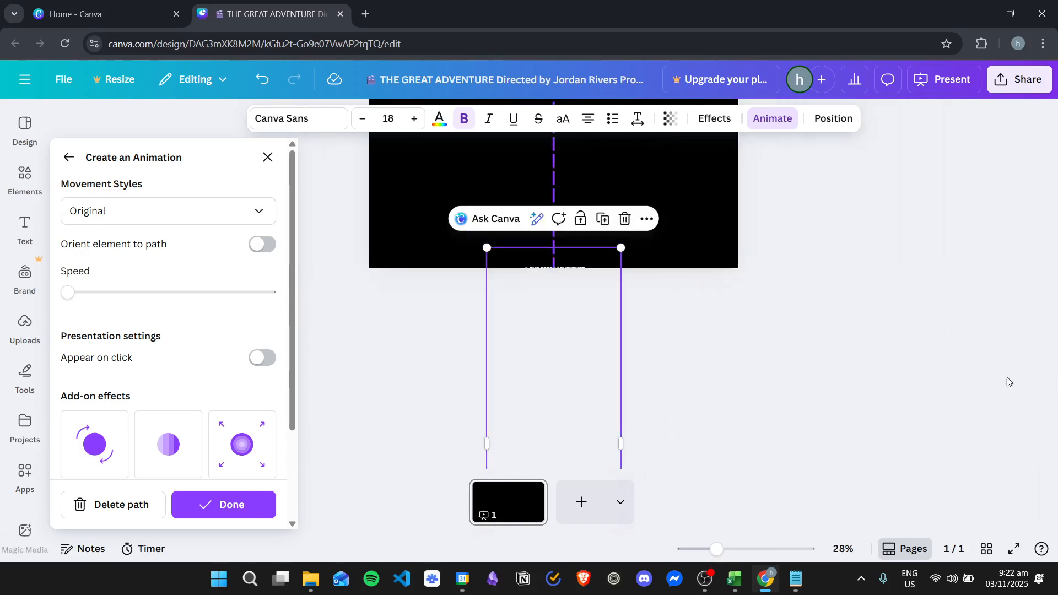
pyautogui.scroll(-1, 805, 325)
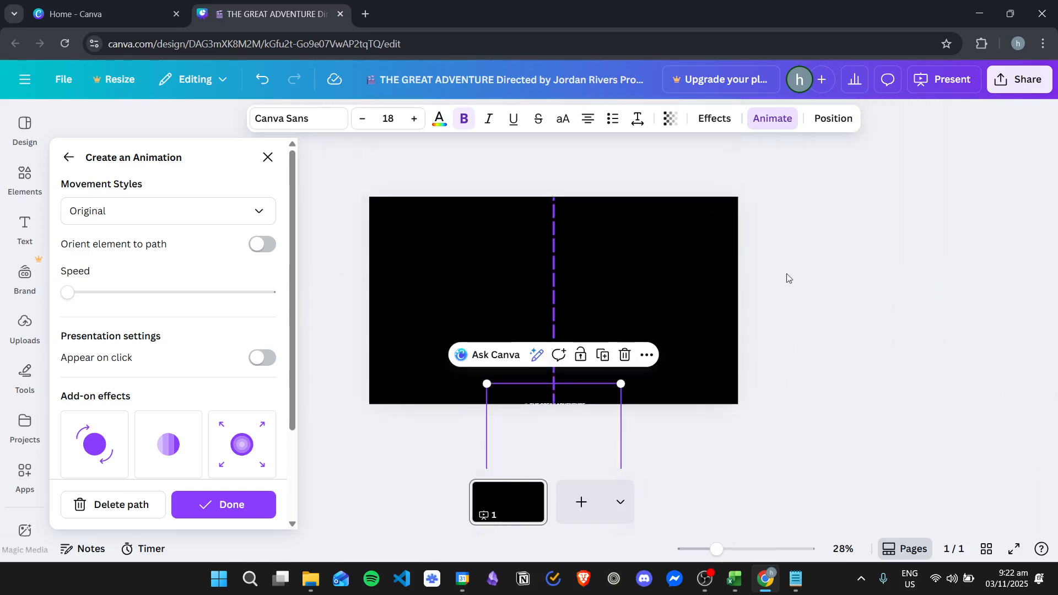
pyautogui.click(836, 291)
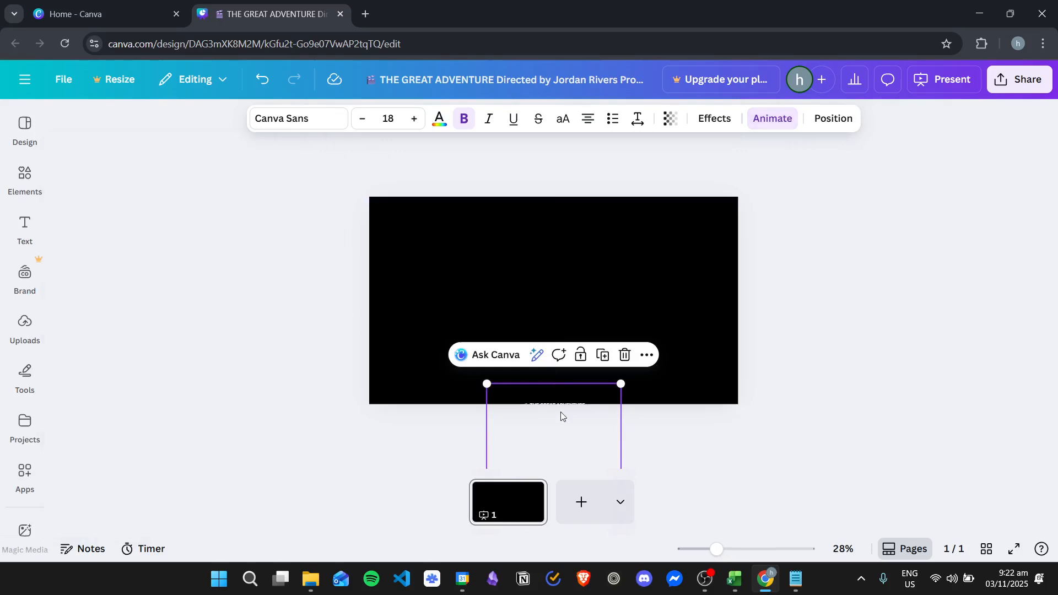
pyautogui.press('Escape')
# Present the slide full screen to preview the scrolling credits, and return to the editor.
pyautogui.click(949, 80)
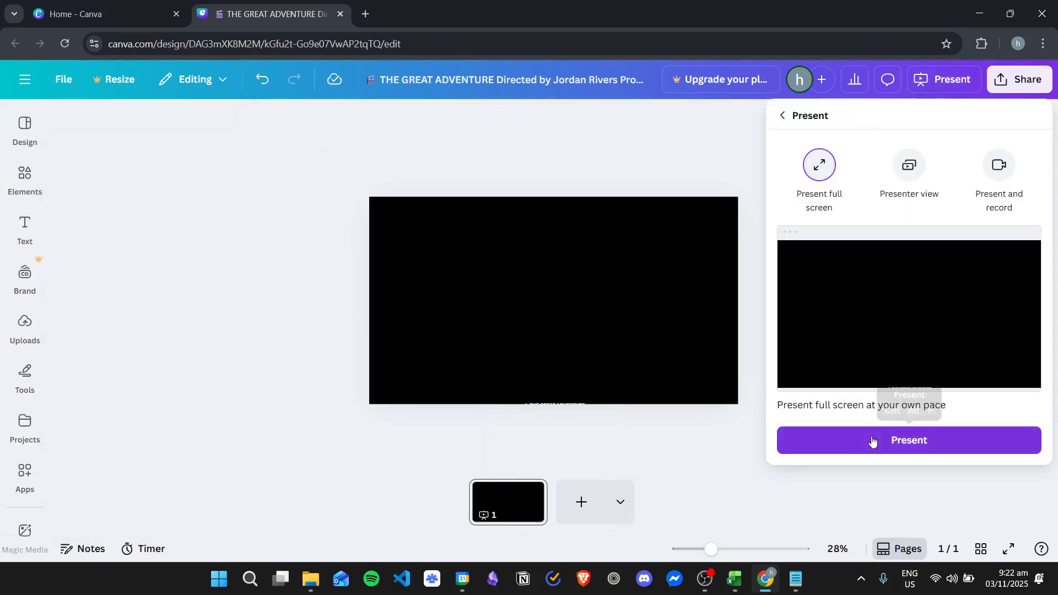
pyautogui.click(893, 439)
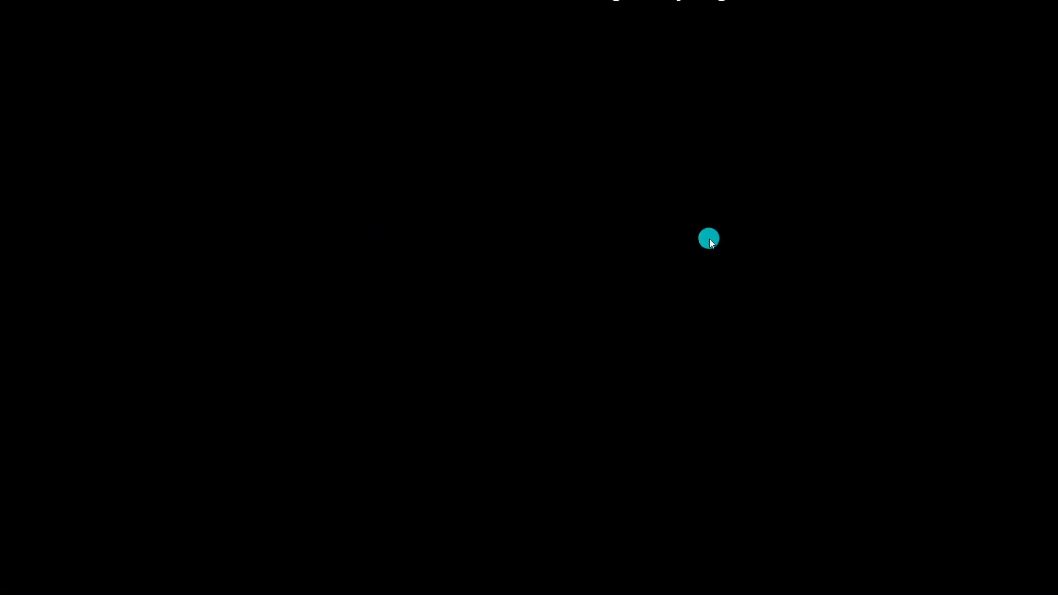
pyautogui.click(710, 240)
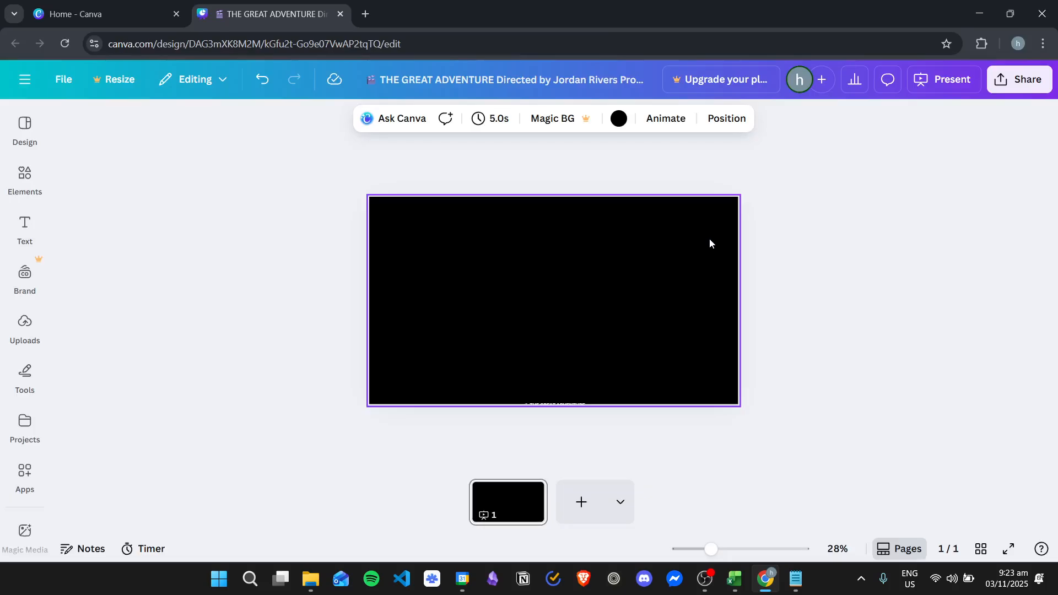